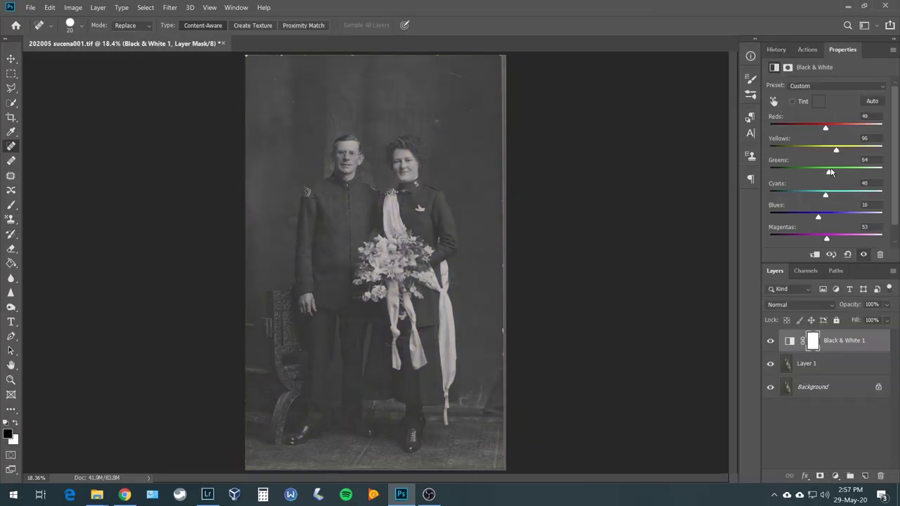
Add a Curves adjustment that darkens the portrait, then open Dust & Scratches for Layer 1.
{"action": "left_click", "coordinate": [835, 476]}
{"action": "left_click", "coordinate": [827, 335]}
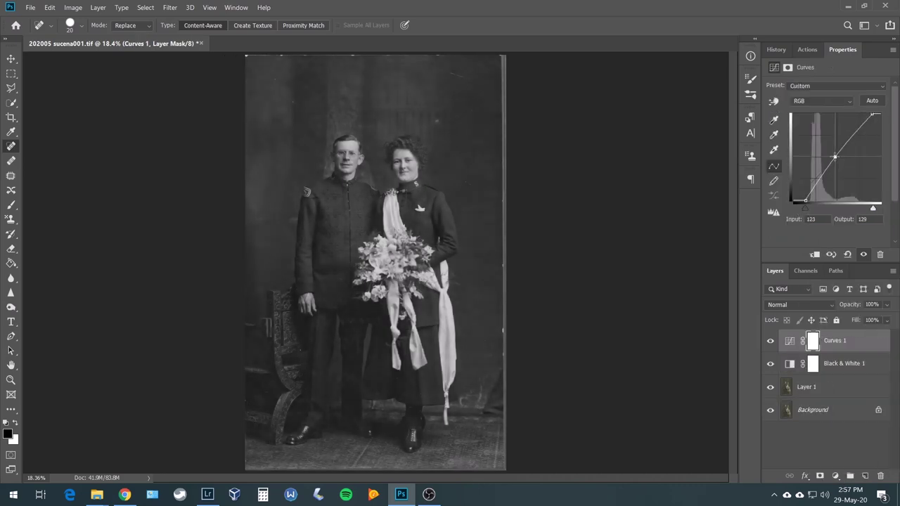
{"action": "left_click_drag", "start_coordinate": [816, 194], "coordinate": [813, 188]}
{"action": "left_click", "coordinate": [806, 386]}
{"action": "key", "text": "ctrl+alt+f"}
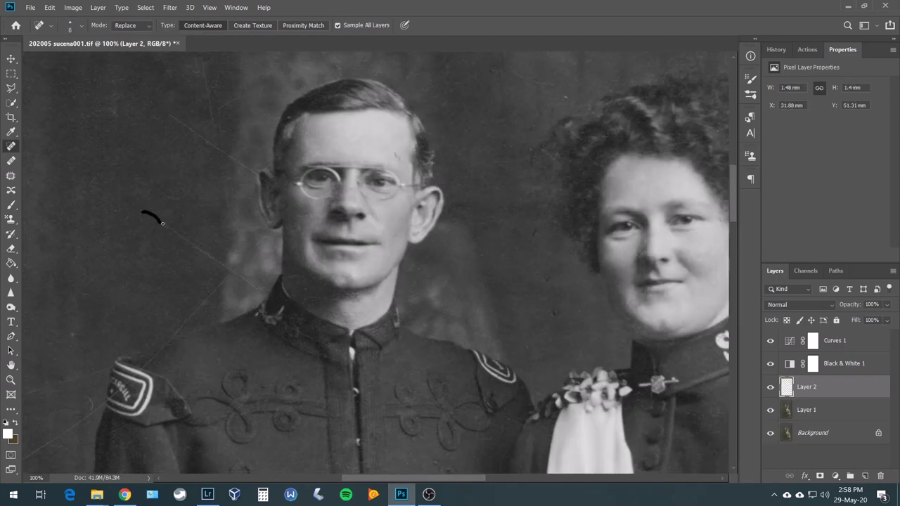
Spot-heal the backdrop scratch, the blemishes along the man's collar, and a backdrop mark.
{"action": "mouse_move", "coordinate": [224, 264]}
{"action": "left_mouse_down"}
{"action": "mouse_move", "coordinate": [204, 252]}
{"action": "mouse_move", "coordinate": [259, 239]}
{"action": "left_mouse_up"}
{"action": "left_click_drag", "start_coordinate": [302, 302], "coordinate": [330, 295]}
{"action": "left_click_drag", "start_coordinate": [207, 86], "coordinate": [207, 86]}
{"action": "scroll", "coordinate": [315, 270], "scroll_direction": "up", "scroll_amount": 3}
{"action": "scroll", "coordinate": [268, 211], "scroll_direction": "up", "scroll_amount": 2}
{"action": "scroll", "coordinate": [268, 211], "scroll_direction": "up", "scroll_amount": 2}
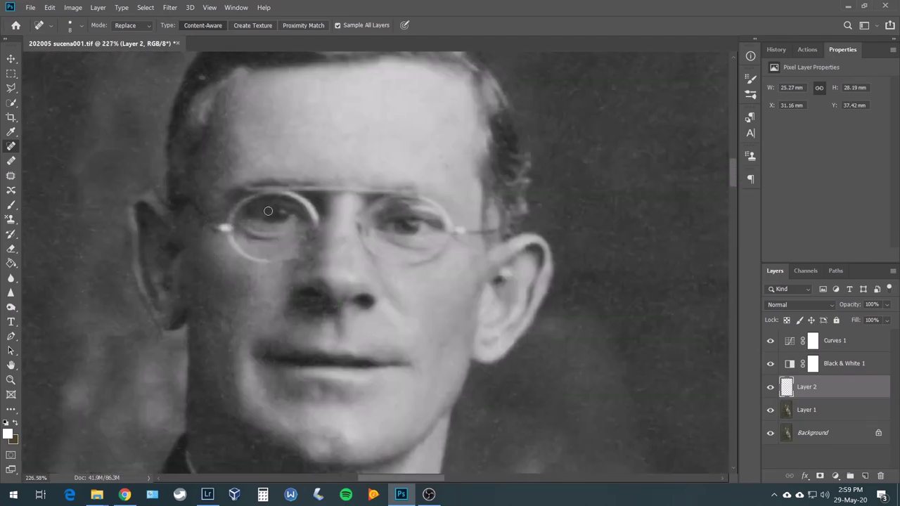
{"action": "scroll", "coordinate": [267, 211], "scroll_direction": "up", "scroll_amount": 3}
Heal the spot beside the man's nostril and enlarge the healing brush from 5 to 10.
{"action": "left_click_drag", "start_coordinate": [277, 236], "coordinate": [281, 121]}
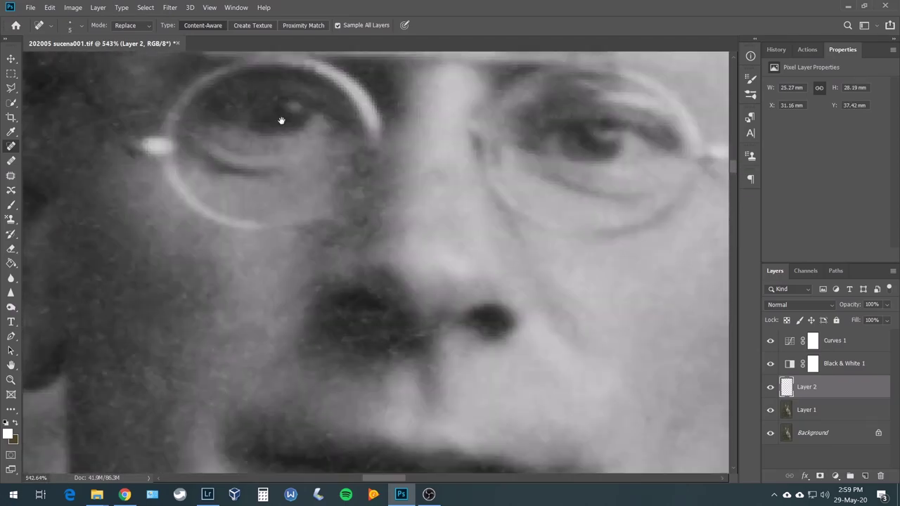
{"action": "scroll", "coordinate": [295, 155], "scroll_direction": "down", "scroll_amount": 2}
{"action": "scroll", "coordinate": [307, 185], "scroll_direction": "down", "scroll_amount": 2}
{"action": "left_click_drag", "start_coordinate": [429, 209], "coordinate": [413, 212]}
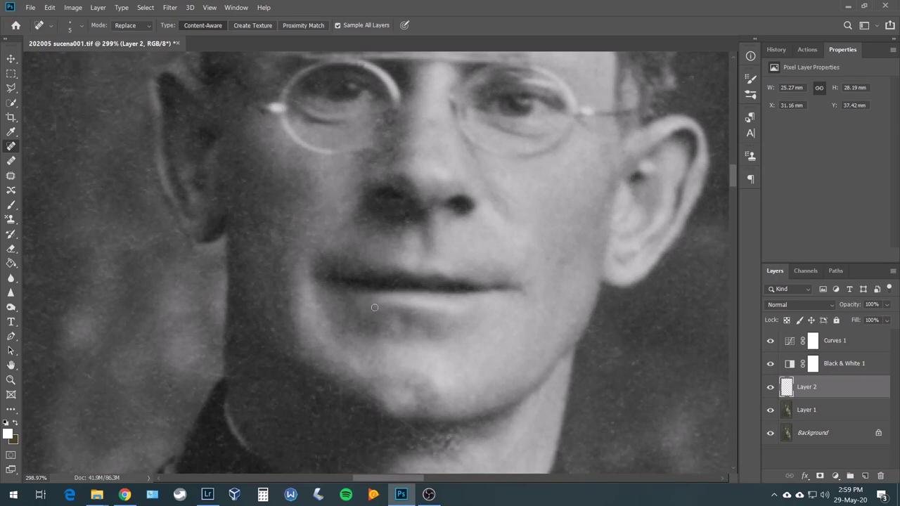
{"action": "key", "text": "]"}
{"action": "scroll", "coordinate": [291, 295], "scroll_direction": "down", "scroll_amount": 1}
{"action": "scroll", "coordinate": [191, 261], "scroll_direction": "down", "scroll_amount": 2}
{"action": "scroll", "coordinate": [436, 279], "scroll_direction": "down", "scroll_amount": 2}
{"action": "scroll", "coordinate": [494, 376], "scroll_direction": "down", "scroll_amount": 1}
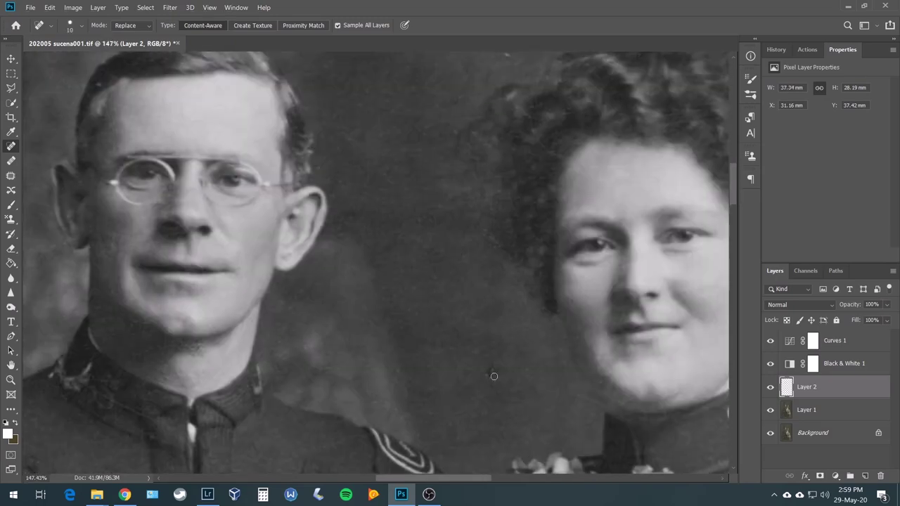
{"action": "scroll", "coordinate": [493, 376], "scroll_direction": "up", "scroll_amount": 5}
{"action": "scroll", "coordinate": [368, 203], "scroll_direction": "up", "scroll_amount": 2}
Heal a dust spot on the backdrop and the specks along the scratch.
{"action": "scroll", "coordinate": [248, 103], "scroll_direction": "left", "scroll_amount": 3}
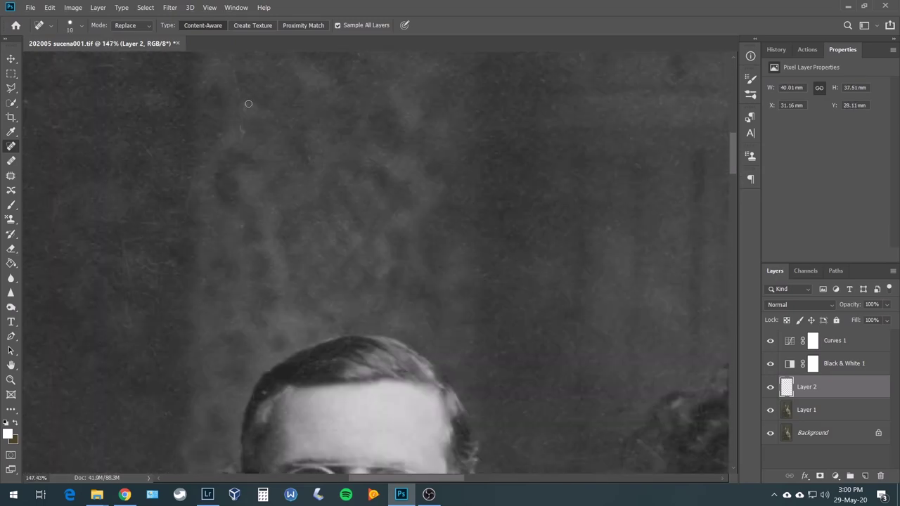
{"action": "scroll", "coordinate": [248, 103], "scroll_direction": "down", "scroll_amount": 10}
{"action": "scroll", "coordinate": [171, 297], "scroll_direction": "left", "scroll_amount": 3}
{"action": "left_click", "coordinate": [184, 272]}
{"action": "left_click", "coordinate": [257, 227]}
{"action": "left_click", "coordinate": [184, 166]}
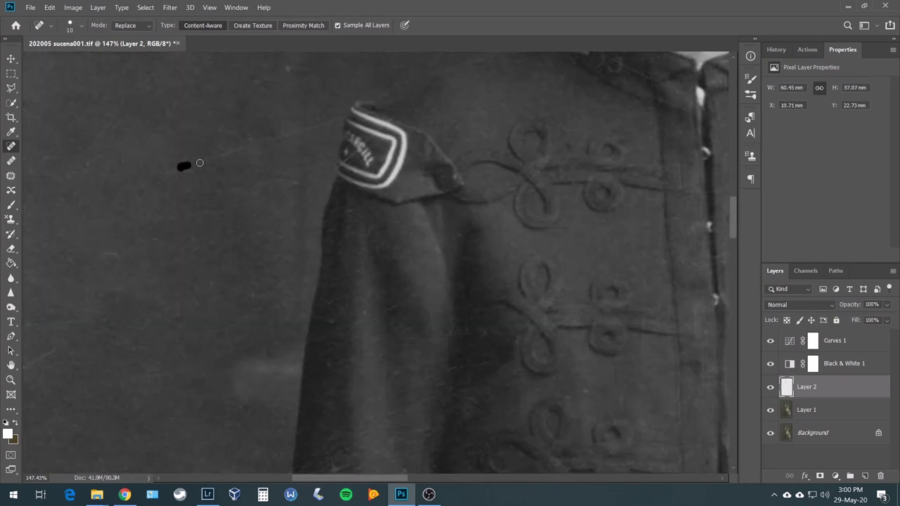
Heal the scratch on the man's arm and the backdrop scratch beside his sleeve.
{"action": "scroll", "coordinate": [358, 146], "scroll_direction": "up", "scroll_amount": 3}
{"action": "scroll", "coordinate": [308, 83], "scroll_direction": "down", "scroll_amount": 9}
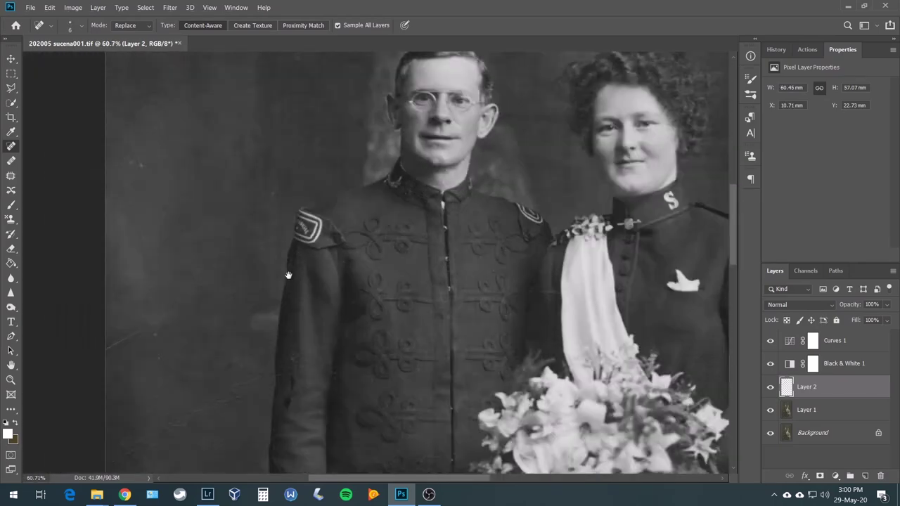
{"action": "scroll", "coordinate": [291, 271], "scroll_direction": "up", "scroll_amount": 6}
{"action": "left_click_drag", "start_coordinate": [355, 263], "coordinate": [345, 297]}
{"action": "scroll", "coordinate": [488, 277], "scroll_direction": "down", "scroll_amount": 2}
{"action": "left_click_drag", "start_coordinate": [319, 169], "coordinate": [212, 227]}
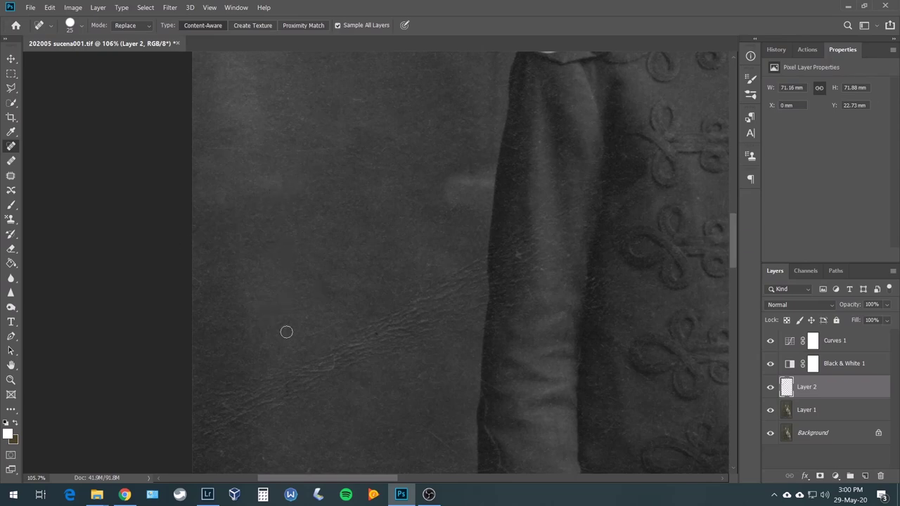
{"action": "scroll", "coordinate": [295, 323], "scroll_direction": "down", "scroll_amount": 5}
{"action": "scroll", "coordinate": [295, 323], "scroll_direction": "right", "scroll_amount": 3}
Use the Healing Brush in Darken mode to heal the diagonal crease across the backdrop.
{"action": "key", "text": "shift+j"}
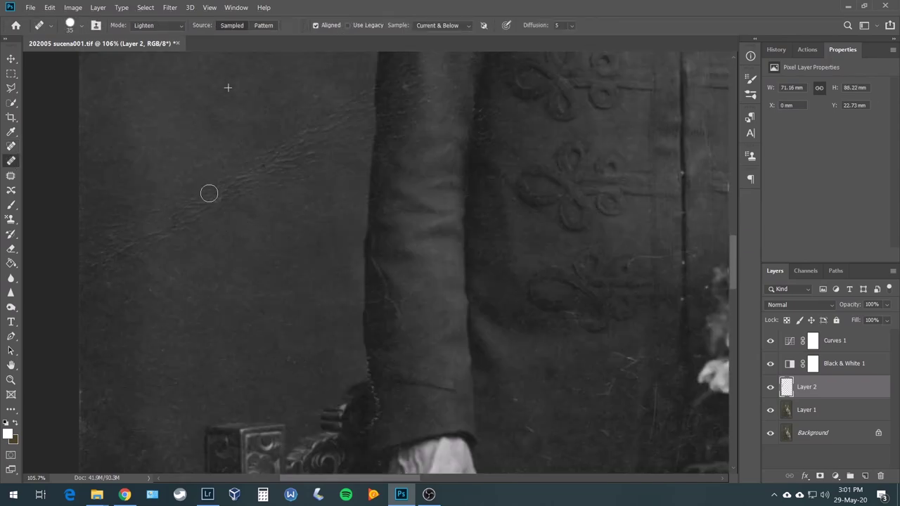
{"action": "scroll", "coordinate": [284, 142], "scroll_direction": "right", "scroll_amount": 2}
{"action": "scroll", "coordinate": [284, 143], "scroll_direction": "up", "scroll_amount": 1}
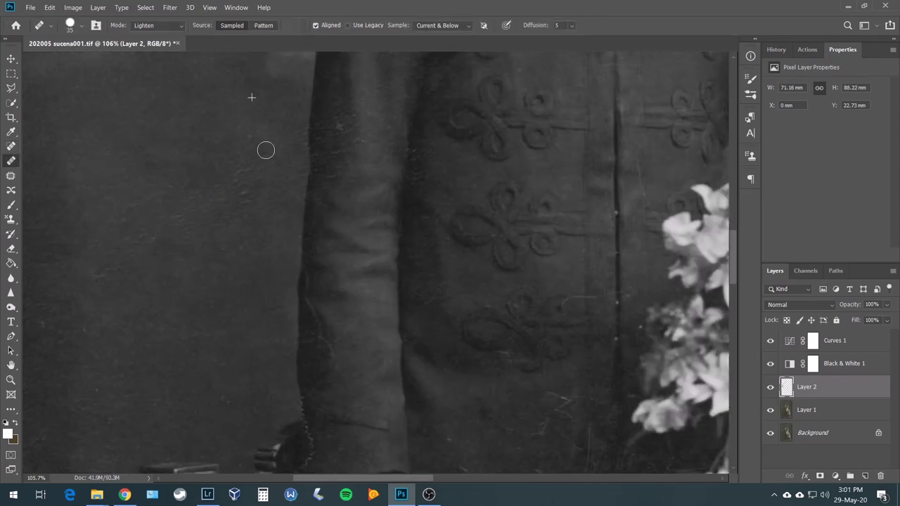
{"action": "scroll", "coordinate": [266, 150], "scroll_direction": "left", "scroll_amount": 3}
{"action": "key", "text": "shift+minus"}
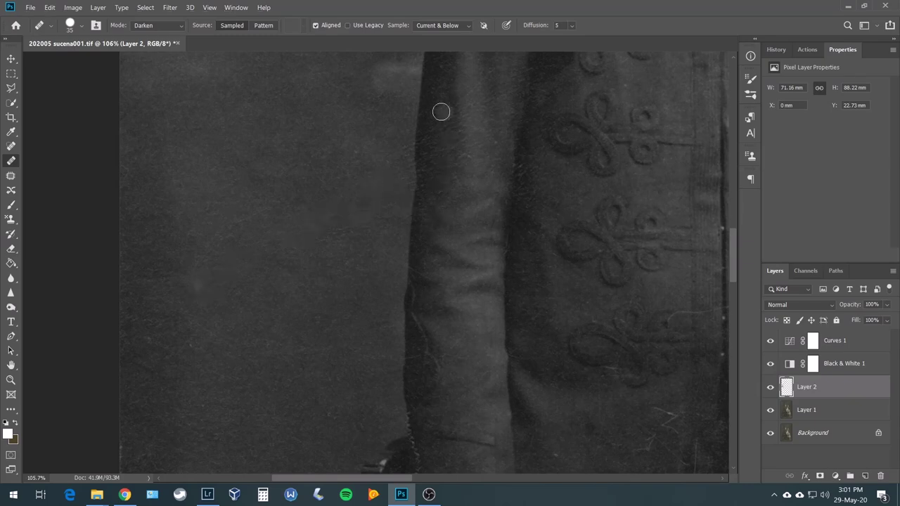
{"action": "left_click_drag", "start_coordinate": [522, 177], "coordinate": [444, 160]}
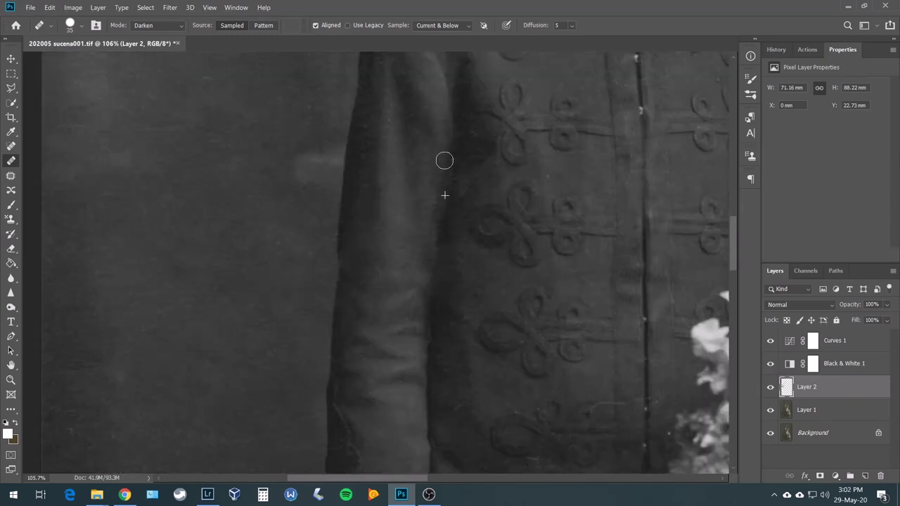
{"action": "scroll", "coordinate": [351, 184], "scroll_direction": "down", "scroll_amount": 5}
{"action": "scroll", "coordinate": [372, 233], "scroll_direction": "up", "scroll_amount": 5}
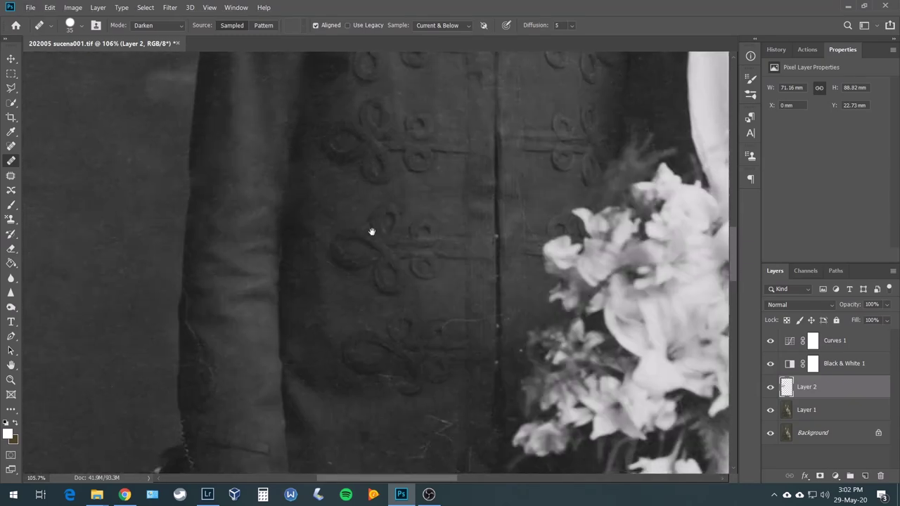
{"action": "scroll", "coordinate": [363, 228], "scroll_direction": "up", "scroll_amount": 5}
Return to the Spot Healing Brush and heal marks on the man's coat and collar crease.
{"action": "scroll", "coordinate": [363, 227], "scroll_direction": "up", "scroll_amount": 3}
{"action": "key", "text": "j"}
{"action": "left_click_drag", "start_coordinate": [355, 149], "coordinate": [386, 157]}
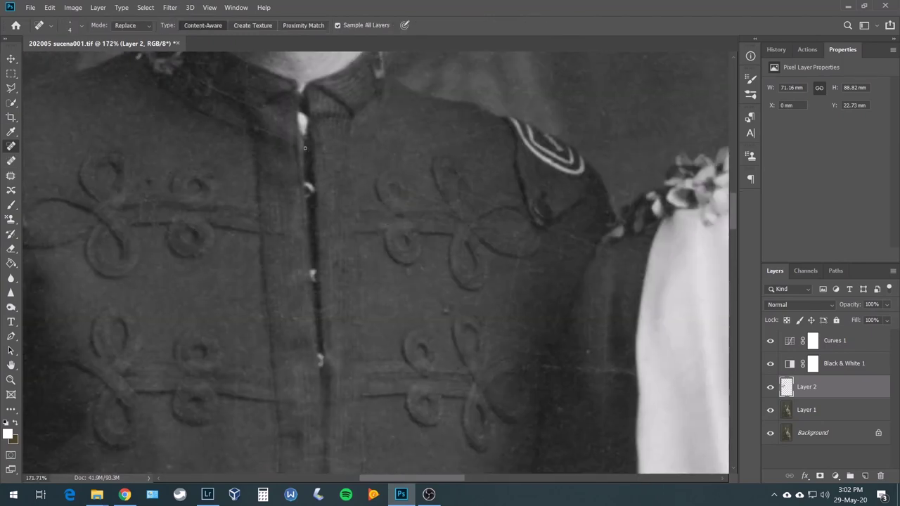
{"action": "mouse_move", "coordinate": [209, 86]}
{"action": "left_mouse_down"}
{"action": "mouse_move", "coordinate": [255, 108]}
{"action": "mouse_move", "coordinate": [260, 132]}
{"action": "left_mouse_up"}
Heal the mark on the jacket beside the veil.
{"action": "scroll", "coordinate": [603, 267], "scroll_direction": "down", "scroll_amount": 3}
{"action": "scroll", "coordinate": [602, 267], "scroll_direction": "right", "scroll_amount": 3}
{"action": "left_click_drag", "start_coordinate": [524, 292], "coordinate": [507, 290]}
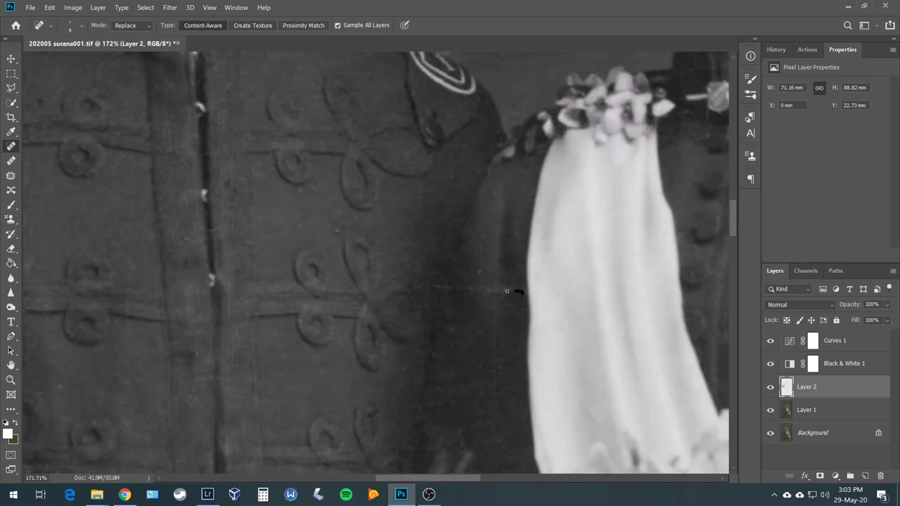
{"action": "scroll", "coordinate": [347, 267], "scroll_direction": "left", "scroll_amount": 3}
{"action": "scroll", "coordinate": [346, 267], "scroll_direction": "down", "scroll_amount": 1}
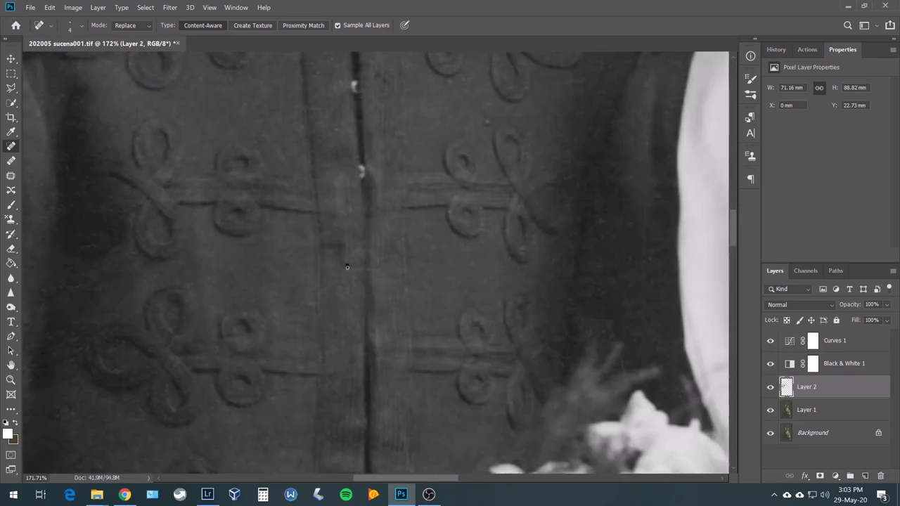
{"action": "scroll", "coordinate": [426, 350], "scroll_direction": "down", "scroll_amount": 3}
{"action": "scroll", "coordinate": [427, 349], "scroll_direction": "right", "scroll_amount": 2}
{"action": "scroll", "coordinate": [319, 341], "scroll_direction": "down", "scroll_amount": 3}
{"action": "scroll", "coordinate": [319, 341], "scroll_direction": "left", "scroll_amount": 1}
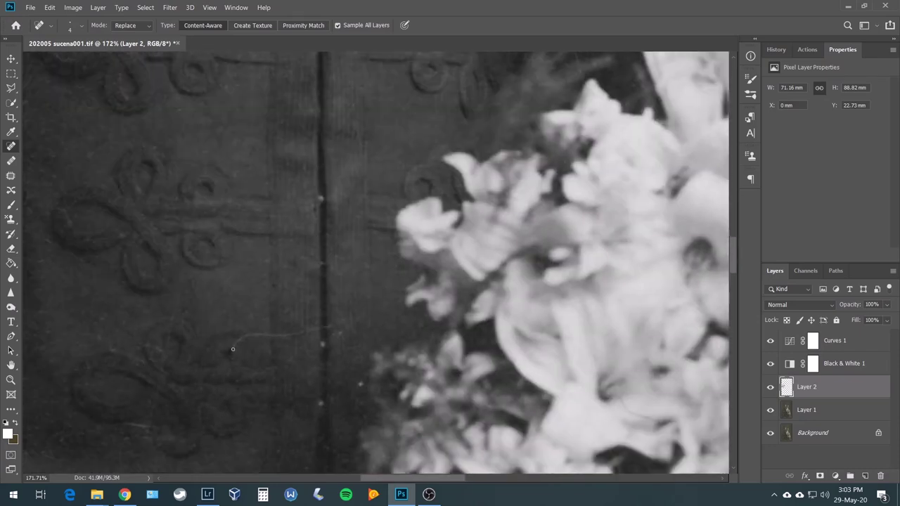
Heal a dust spot on the coat and the scratch near the bouquet.
{"action": "left_click", "coordinate": [145, 444]}
{"action": "scroll", "coordinate": [305, 223], "scroll_direction": "left", "scroll_amount": 4}
{"action": "left_click_drag", "start_coordinate": [187, 321], "coordinate": [211, 285]}
{"action": "scroll", "coordinate": [234, 333], "scroll_direction": "right", "scroll_amount": 3}
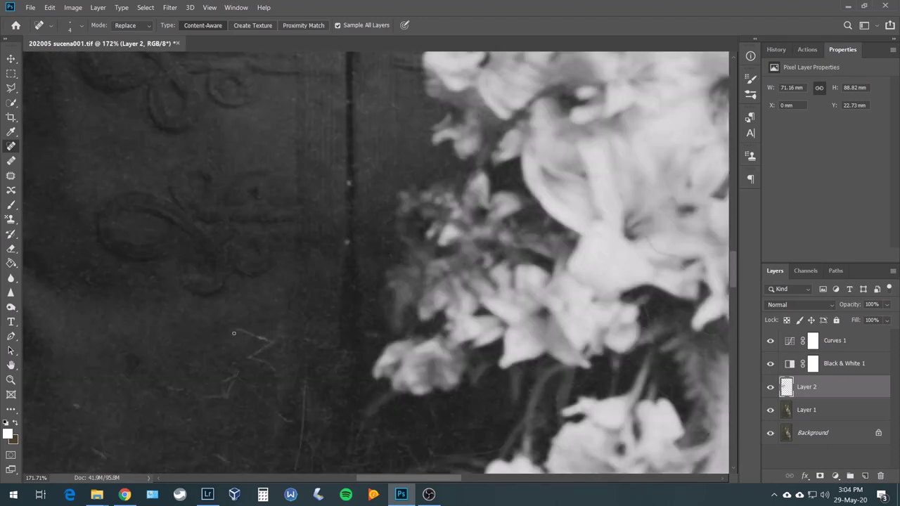
{"action": "scroll", "coordinate": [205, 337], "scroll_direction": "down", "scroll_amount": 2}
{"action": "scroll", "coordinate": [205, 338], "scroll_direction": "left", "scroll_amount": 2}
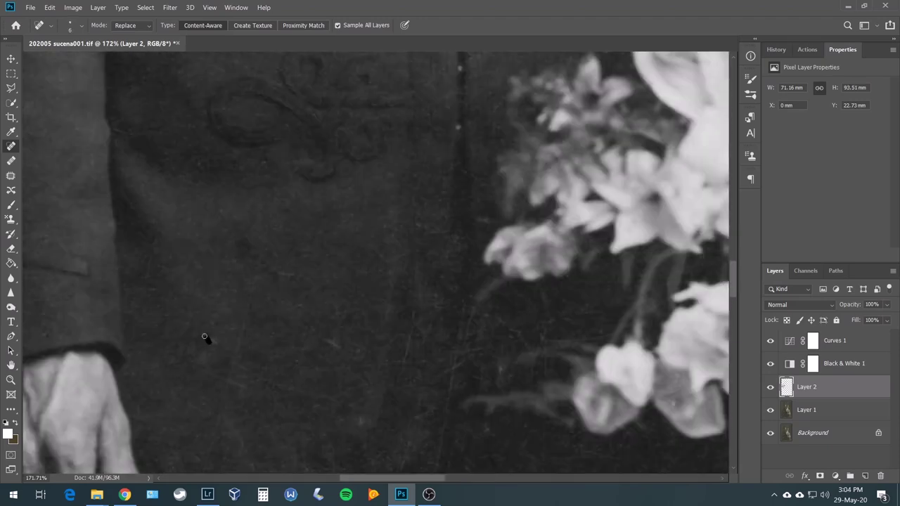
{"action": "scroll", "coordinate": [416, 301], "scroll_direction": "right", "scroll_amount": 3}
{"action": "scroll", "coordinate": [396, 265], "scroll_direction": "up", "scroll_amount": 3}
{"action": "scroll", "coordinate": [396, 265], "scroll_direction": "up", "scroll_amount": 2}
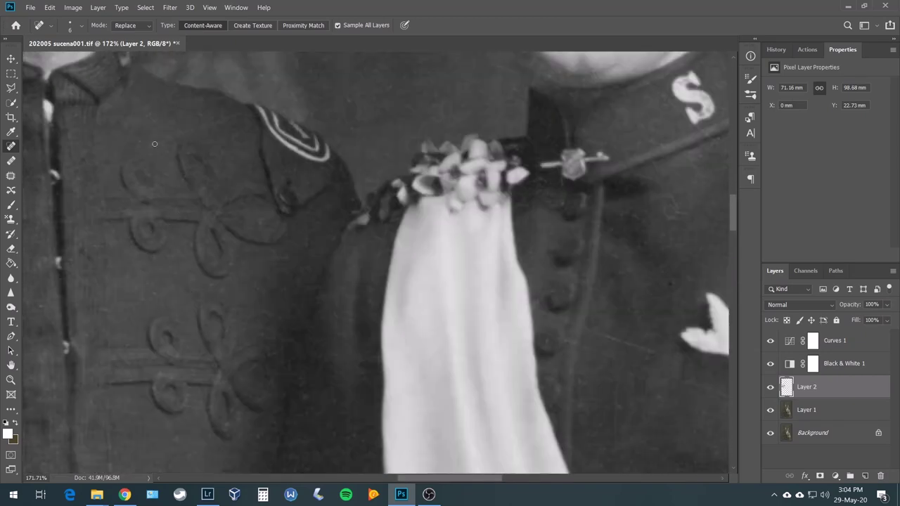
{"action": "scroll", "coordinate": [396, 265], "scroll_direction": "right", "scroll_amount": 3}
{"action": "scroll", "coordinate": [396, 265], "scroll_direction": "down", "scroll_amount": 1}
Heal the small marks, scratch and blemishes on the bride's jacket and shoulder.
{"action": "left_click_drag", "start_coordinate": [349, 257], "coordinate": [392, 274]}
{"action": "left_click_drag", "start_coordinate": [509, 313], "coordinate": [533, 323]}
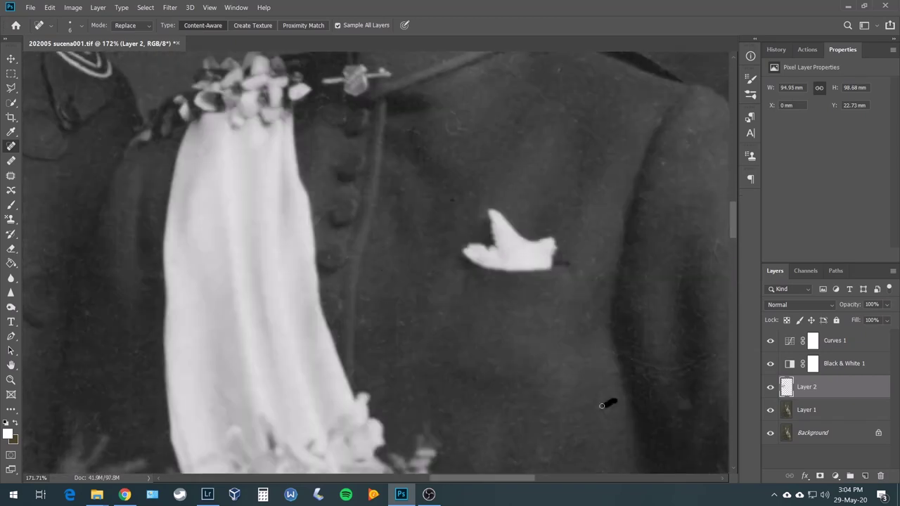
{"action": "scroll", "coordinate": [442, 124], "scroll_direction": "up", "scroll_amount": 2}
{"action": "scroll", "coordinate": [442, 125], "scroll_direction": "right", "scroll_amount": 2}
{"action": "left_click_drag", "start_coordinate": [378, 173], "coordinate": [391, 180]}
{"action": "left_click_drag", "start_coordinate": [569, 236], "coordinate": [572, 254]}
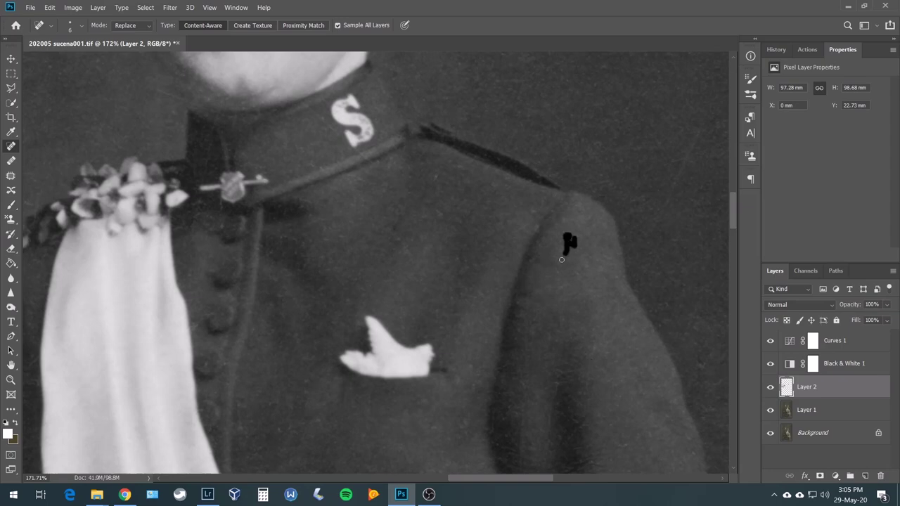
{"action": "left_click_drag", "start_coordinate": [310, 114], "coordinate": [325, 123]}
{"action": "scroll", "coordinate": [333, 125], "scroll_direction": "up", "scroll_amount": 5}
{"action": "scroll", "coordinate": [333, 125], "scroll_direction": "left", "scroll_amount": 1}
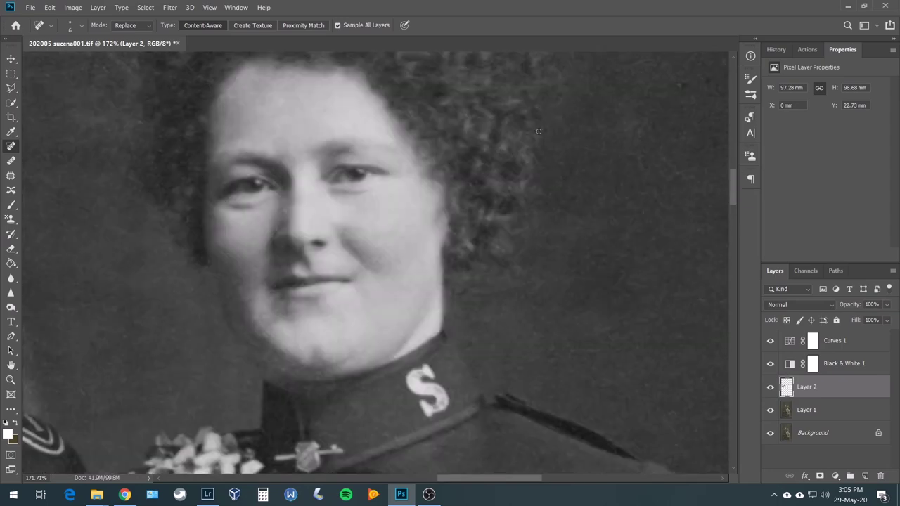
{"action": "scroll", "coordinate": [331, 222], "scroll_direction": "down", "scroll_amount": 3}
{"action": "scroll", "coordinate": [330, 221], "scroll_direction": "left", "scroll_amount": 4}
{"action": "scroll", "coordinate": [352, 237], "scroll_direction": "up", "scroll_amount": 5}
{"action": "scroll", "coordinate": [267, 331], "scroll_direction": "up", "scroll_amount": 2}
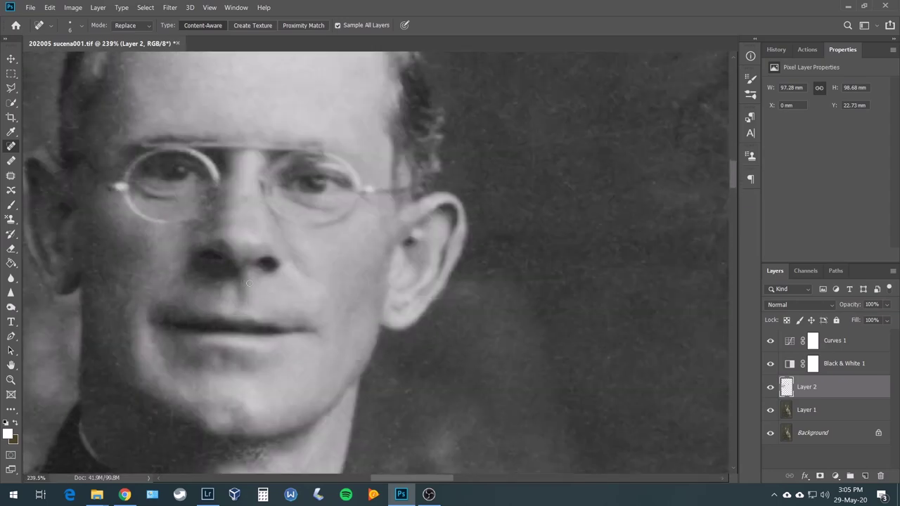
{"action": "scroll", "coordinate": [233, 315], "scroll_direction": "down", "scroll_amount": 2}
{"action": "scroll", "coordinate": [177, 153], "scroll_direction": "up", "scroll_amount": 3}
{"action": "scroll", "coordinate": [211, 197], "scroll_direction": "right", "scroll_amount": 5}
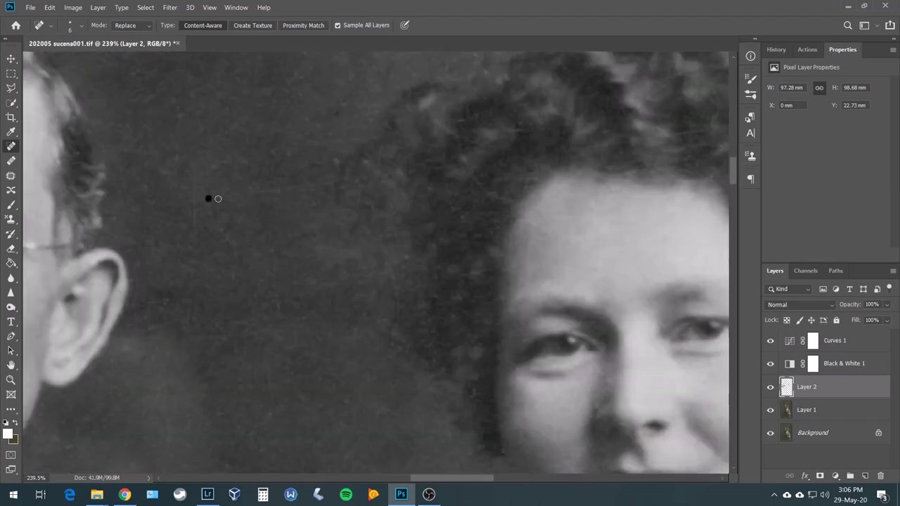
{"action": "scroll", "coordinate": [119, 283], "scroll_direction": "up", "scroll_amount": 3}
Heal the diagonal background scratch with the Healing Brush, sampling clean background as source.
{"action": "left_click", "coordinate": [14, 161]}
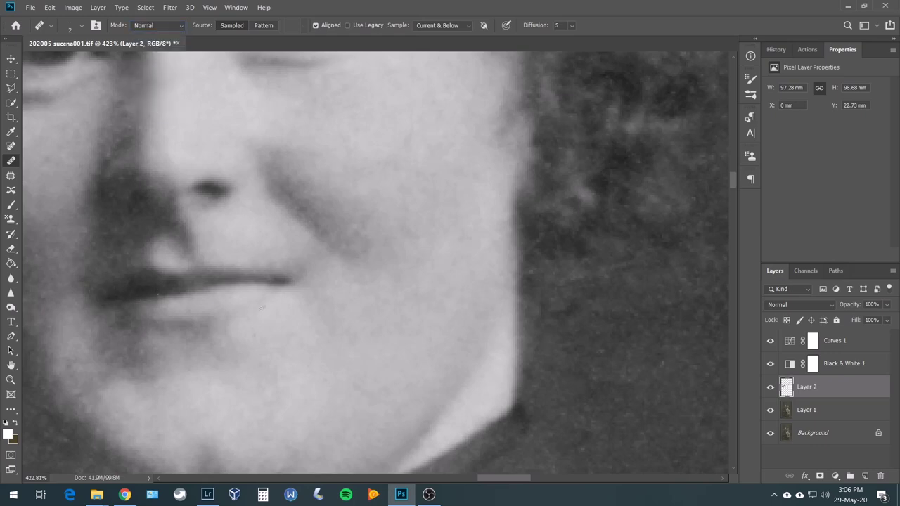
{"action": "scroll", "coordinate": [260, 308], "scroll_direction": "down", "scroll_amount": 3}
{"action": "scroll", "coordinate": [420, 199], "scroll_direction": "right", "scroll_amount": 5}
{"action": "scroll", "coordinate": [247, 217], "scroll_direction": "right", "scroll_amount": 3}
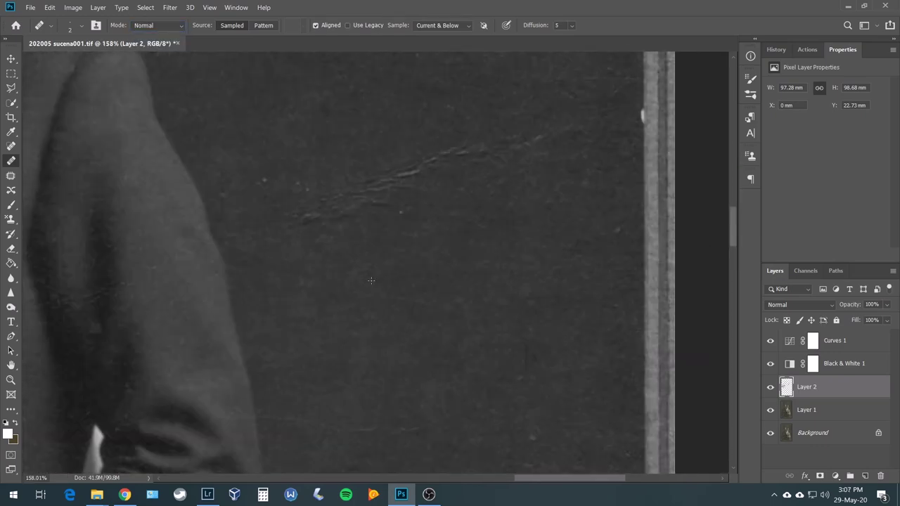
{"action": "left_click", "coordinate": [327, 112], "text": "alt"}
{"action": "left_click_drag", "start_coordinate": [534, 137], "coordinate": [332, 199]}
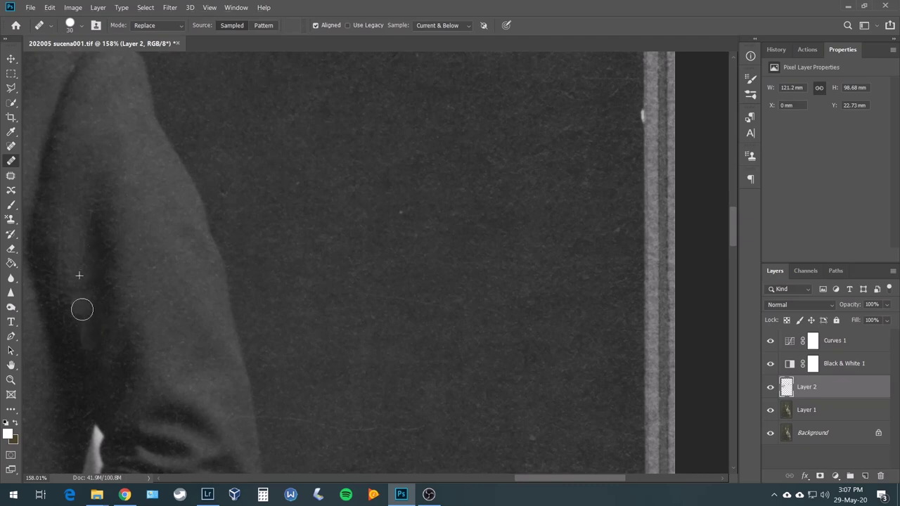
Pan across the dark background and the woman's face and collar to check the healed edges.
{"action": "left_click_drag", "start_coordinate": [477, 264], "coordinate": [417, 158]}
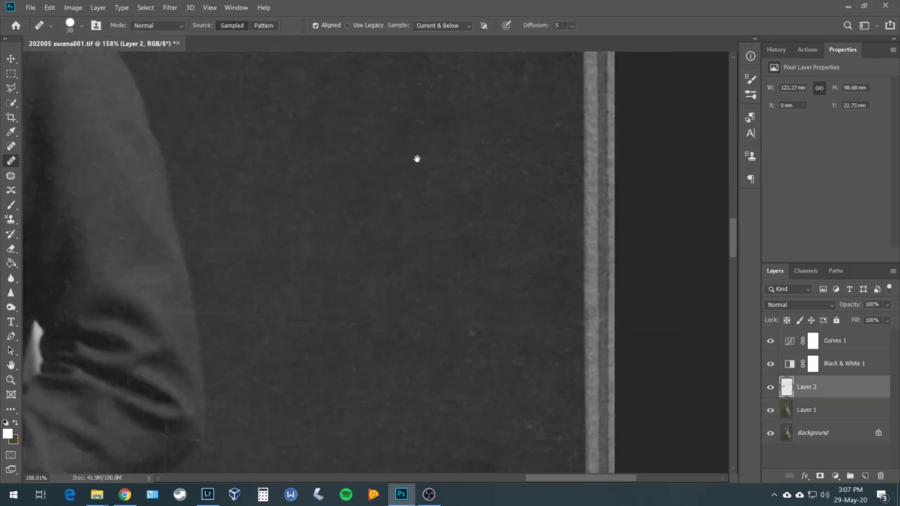
{"action": "scroll", "coordinate": [360, 165], "scroll_direction": "left", "scroll_amount": 3}
{"action": "scroll", "coordinate": [577, 137], "scroll_direction": "down", "scroll_amount": 3}
{"action": "scroll", "coordinate": [502, 282], "scroll_direction": "down", "scroll_amount": 2}
{"action": "mouse_move", "coordinate": [502, 281]}
{"action": "left_mouse_down"}
{"action": "mouse_move", "coordinate": [424, 263]}
{"action": "mouse_move", "coordinate": [362, 334]}
{"action": "left_mouse_up"}
{"action": "left_click_drag", "start_coordinate": [375, 190], "coordinate": [432, 287]}
{"action": "left_click_drag", "start_coordinate": [420, 110], "coordinate": [374, 282]}
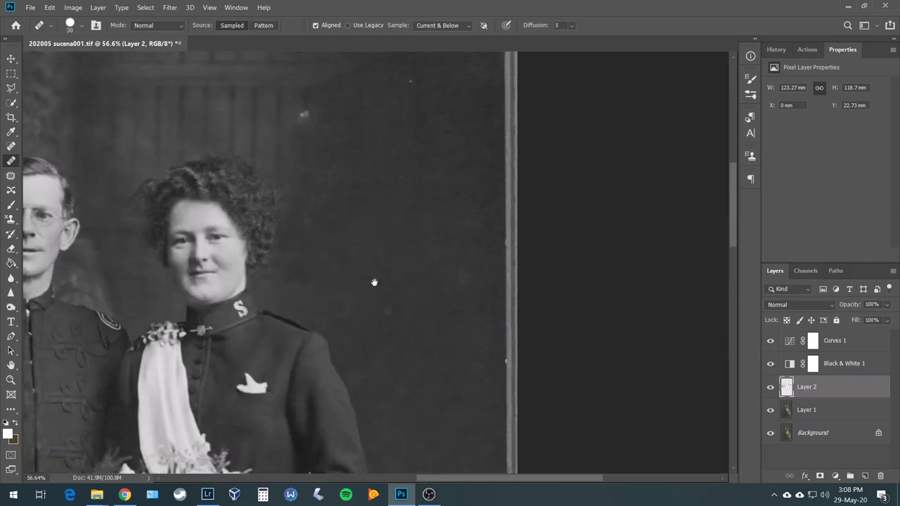
{"action": "scroll", "coordinate": [191, 151], "scroll_direction": "up", "scroll_amount": 5}
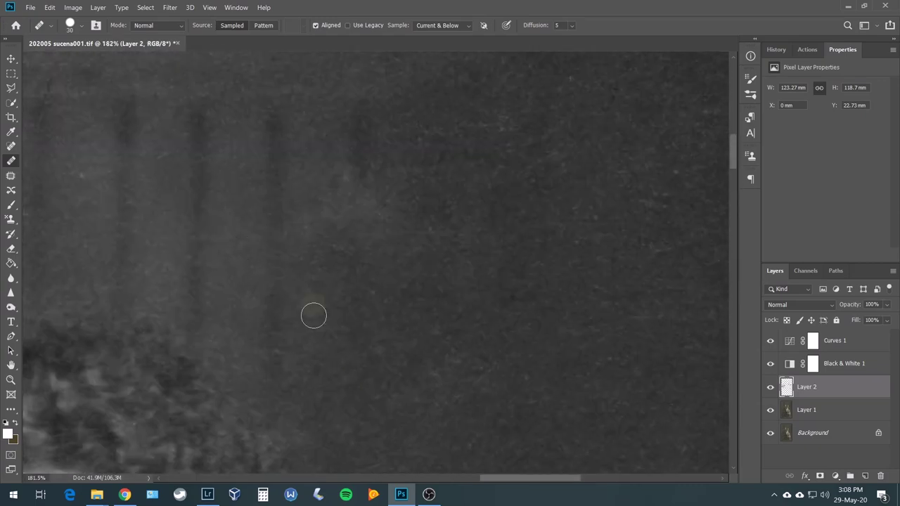
{"action": "scroll", "coordinate": [500, 261], "scroll_direction": "down", "scroll_amount": 4}
{"action": "scroll", "coordinate": [377, 110], "scroll_direction": "left", "scroll_amount": 4}
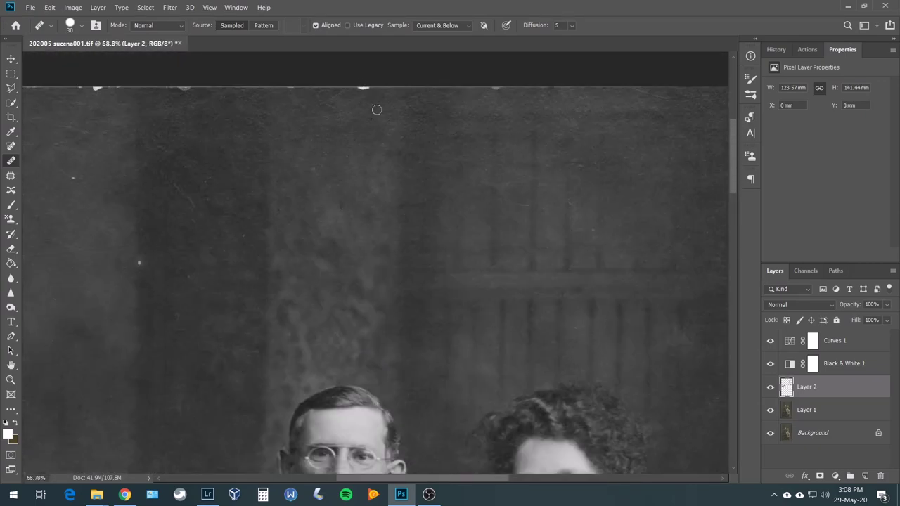
{"action": "scroll", "coordinate": [315, 101], "scroll_direction": "left", "scroll_amount": 4}
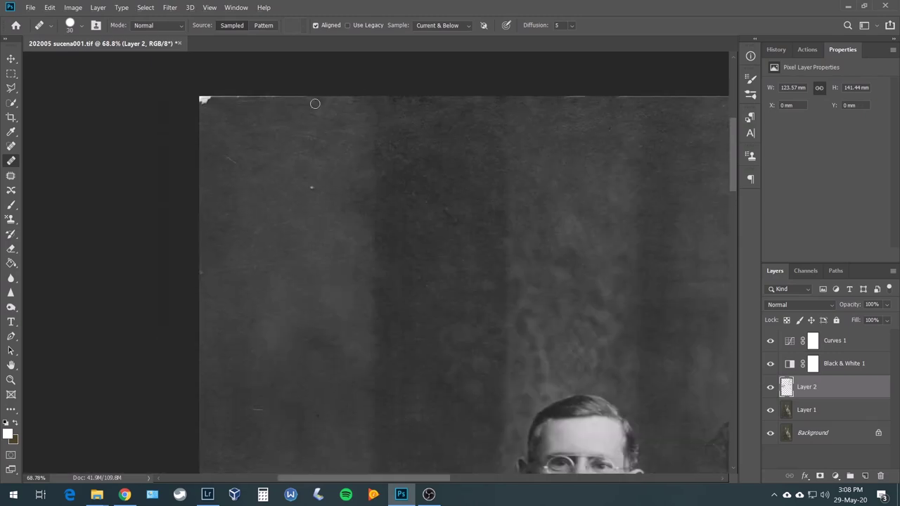
{"action": "scroll", "coordinate": [273, 264], "scroll_direction": "right", "scroll_amount": 8}
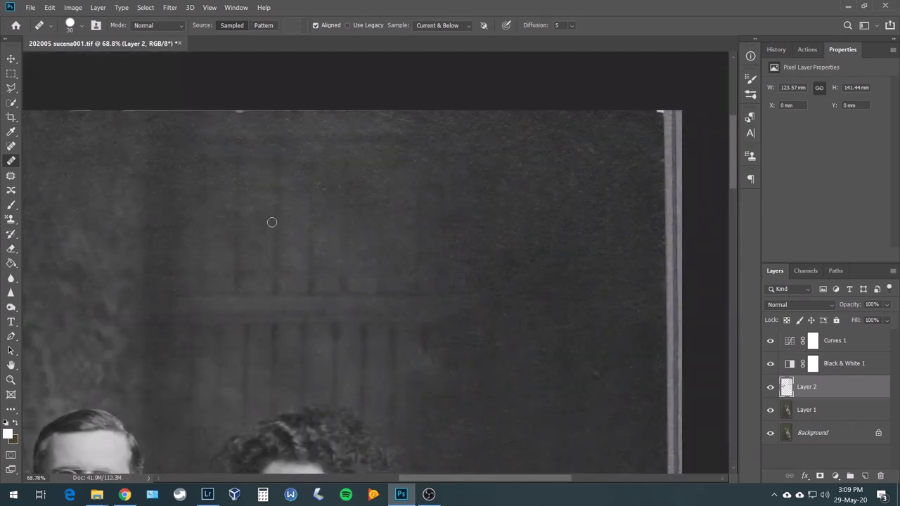
{"action": "scroll", "coordinate": [640, 217], "scroll_direction": "down", "scroll_amount": 8}
{"action": "scroll", "coordinate": [541, 265], "scroll_direction": "down", "scroll_amount": 6}
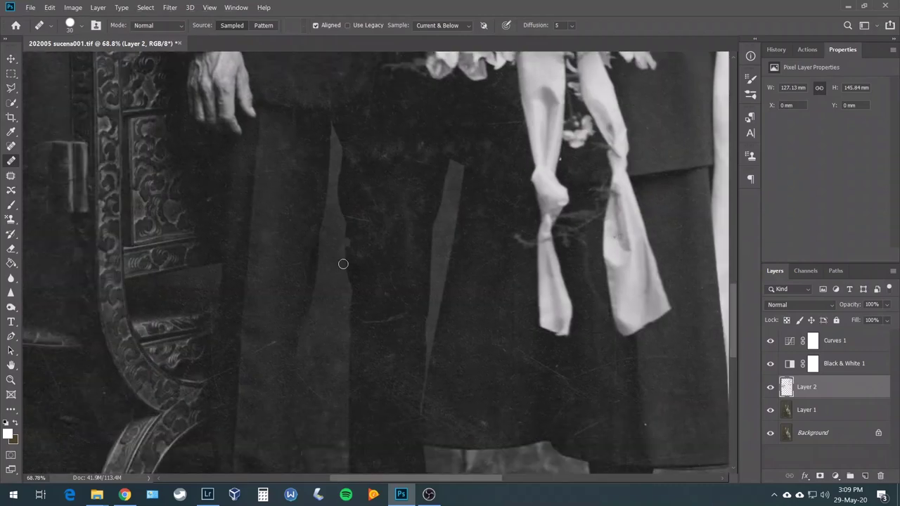
{"action": "scroll", "coordinate": [394, 312], "scroll_direction": "down", "scroll_amount": 2}
{"action": "scroll", "coordinate": [394, 311], "scroll_direction": "right", "scroll_amount": 2}
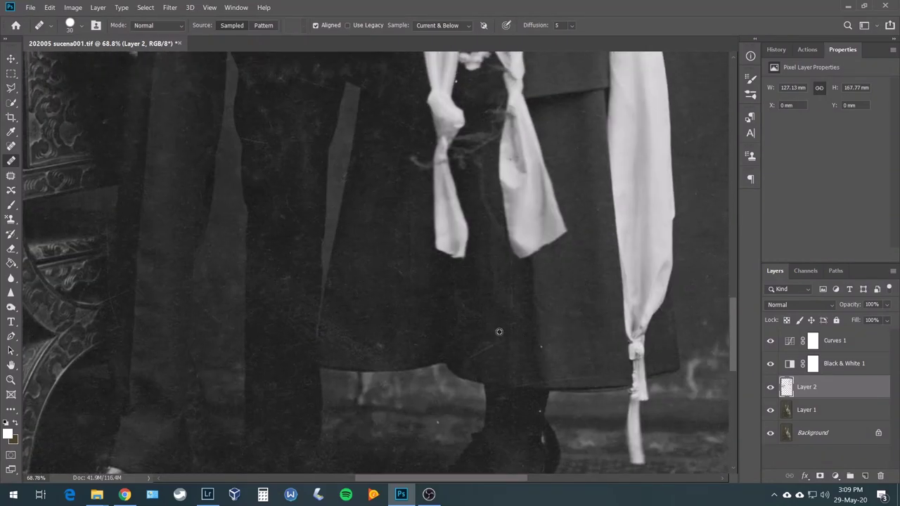
{"action": "scroll", "coordinate": [217, 287], "scroll_direction": "left", "scroll_amount": 3}
{"action": "scroll", "coordinate": [283, 203], "scroll_direction": "down", "scroll_amount": 4}
{"action": "scroll", "coordinate": [316, 282], "scroll_direction": "up", "scroll_amount": 2}
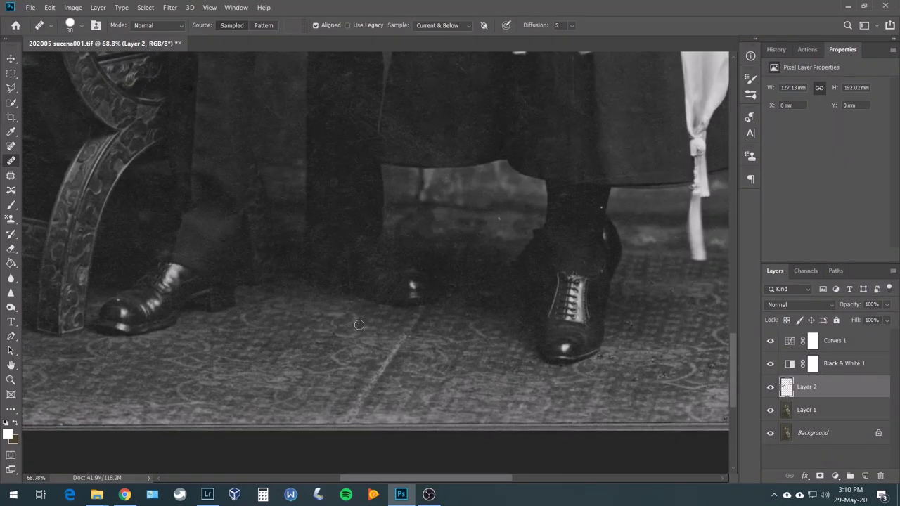
{"action": "scroll", "coordinate": [362, 315], "scroll_direction": "up", "scroll_amount": 3}
With the Spot Healing Brush at size 25, heal dust on the man's jacket.
{"action": "key", "text": "j"}
{"action": "key", "text": "bracketright"}
{"action": "key", "text": "bracketright"}
{"action": "key", "text": "bracketright"}
{"action": "scroll", "coordinate": [521, 334], "scroll_direction": "down", "scroll_amount": 2}
{"action": "scroll", "coordinate": [520, 334], "scroll_direction": "right", "scroll_amount": 4}
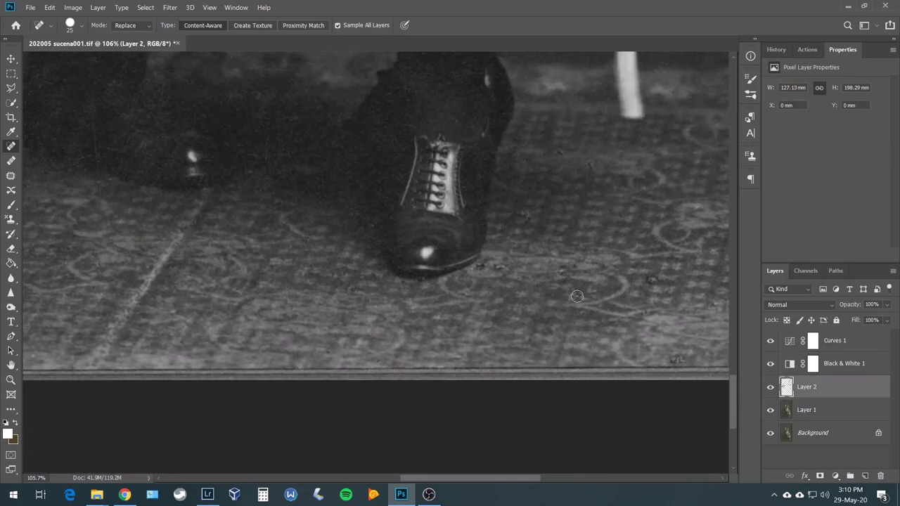
{"action": "scroll", "coordinate": [557, 273], "scroll_direction": "right", "scroll_amount": 3}
{"action": "scroll", "coordinate": [321, 291], "scroll_direction": "right", "scroll_amount": 3}
{"action": "scroll", "coordinate": [321, 291], "scroll_direction": "right", "scroll_amount": 1}
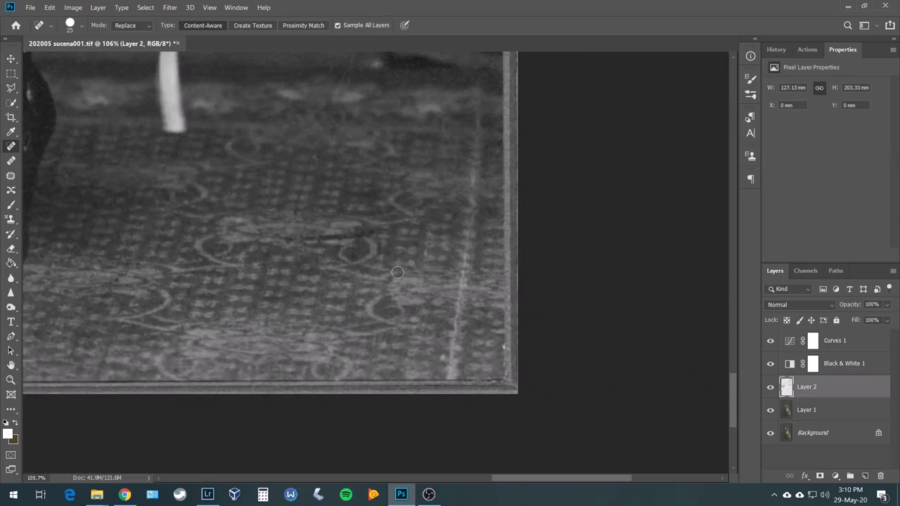
{"action": "scroll", "coordinate": [429, 228], "scroll_direction": "up", "scroll_amount": 3}
{"action": "scroll", "coordinate": [430, 229], "scroll_direction": "left", "scroll_amount": 1}
{"action": "scroll", "coordinate": [416, 268], "scroll_direction": "up", "scroll_amount": 3}
{"action": "scroll", "coordinate": [423, 289], "scroll_direction": "left", "scroll_amount": 4}
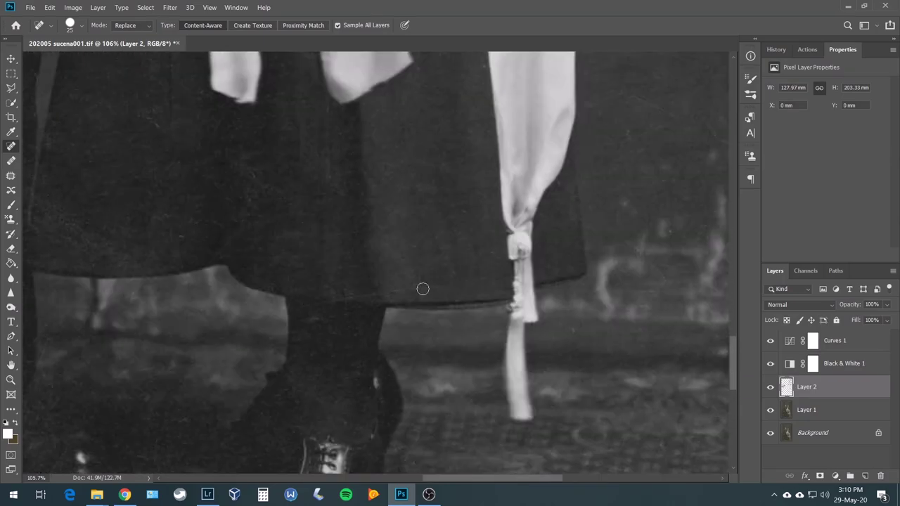
{"action": "scroll", "coordinate": [304, 334], "scroll_direction": "up", "scroll_amount": 3}
{"action": "scroll", "coordinate": [281, 160], "scroll_direction": "right", "scroll_amount": 3}
{"action": "scroll", "coordinate": [131, 251], "scroll_direction": "right", "scroll_amount": 1}
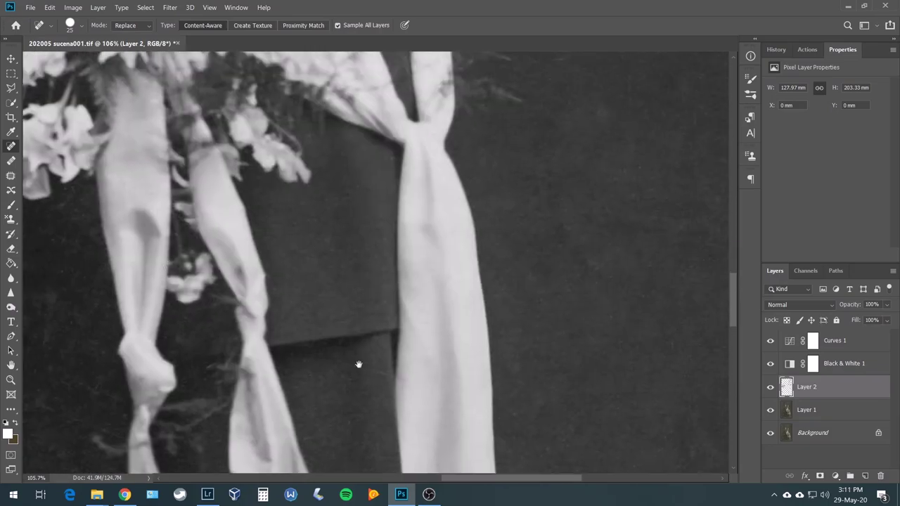
{"action": "scroll", "coordinate": [358, 366], "scroll_direction": "right", "scroll_amount": 2}
{"action": "scroll", "coordinate": [357, 365], "scroll_direction": "down", "scroll_amount": 2}
{"action": "scroll", "coordinate": [522, 410], "scroll_direction": "up", "scroll_amount": 2}
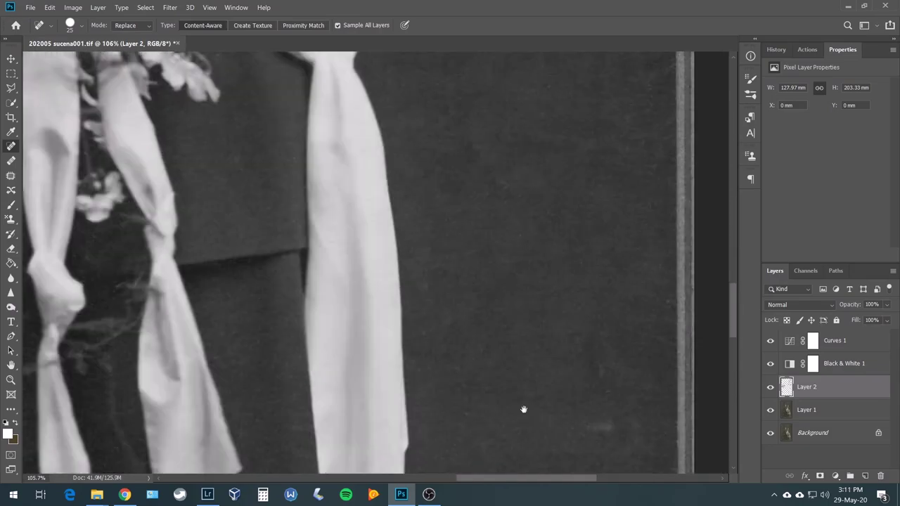
{"action": "scroll", "coordinate": [522, 410], "scroll_direction": "right", "scroll_amount": 2}
{"action": "scroll", "coordinate": [493, 352], "scroll_direction": "up", "scroll_amount": 4}
{"action": "scroll", "coordinate": [492, 352], "scroll_direction": "right", "scroll_amount": 1}
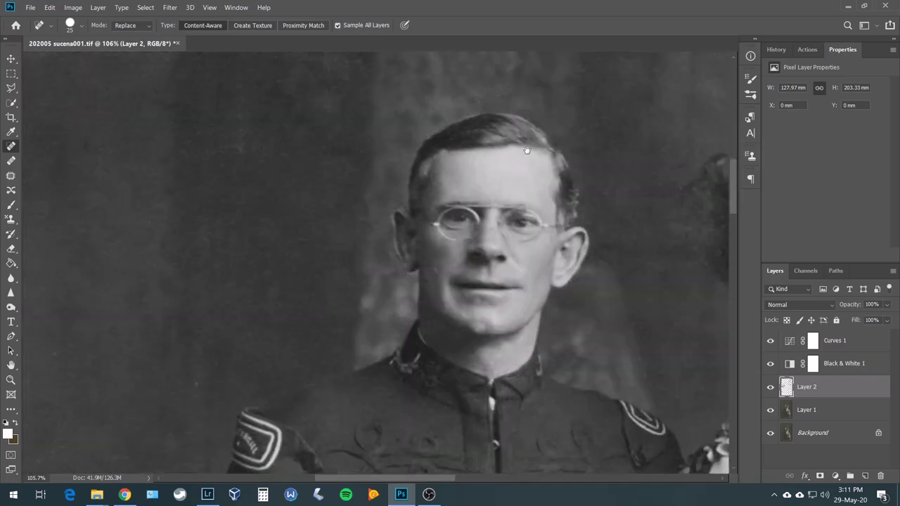
{"action": "scroll", "coordinate": [322, 204], "scroll_direction": "up", "scroll_amount": 5}
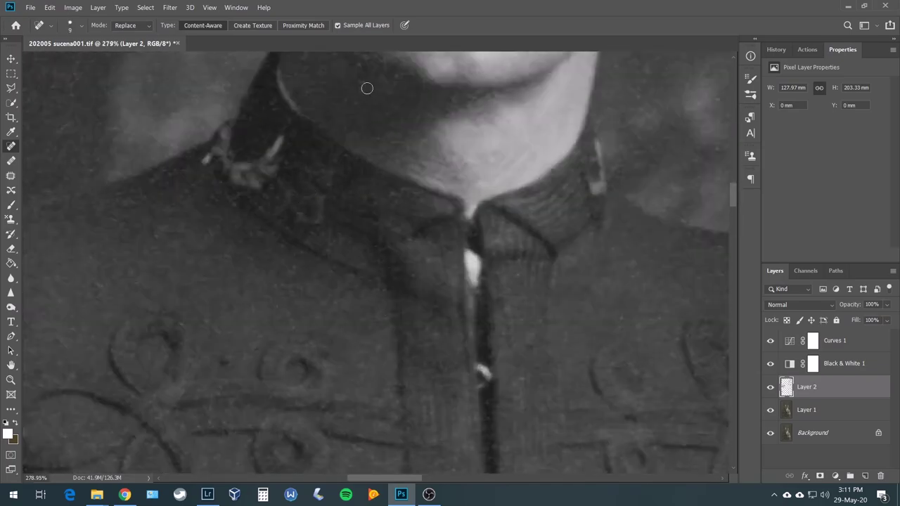
{"action": "scroll", "coordinate": [367, 88], "scroll_direction": "down", "scroll_amount": 3}
{"action": "left_click_drag", "start_coordinate": [337, 187], "coordinate": [301, 195]}
Spot-heal more specks on the jacket and around the shoes and floor.
{"action": "scroll", "coordinate": [301, 195], "scroll_direction": "down", "scroll_amount": 3}
{"action": "scroll", "coordinate": [210, 211], "scroll_direction": "down", "scroll_amount": 3}
{"action": "scroll", "coordinate": [212, 282], "scroll_direction": "down", "scroll_amount": 2}
{"action": "left_click", "coordinate": [212, 281]}
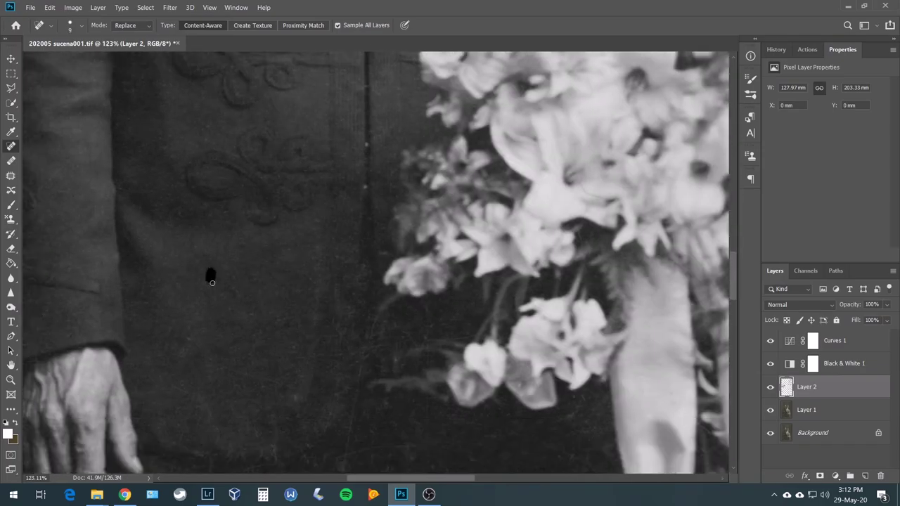
{"action": "scroll", "coordinate": [212, 282], "scroll_direction": "down", "scroll_amount": 2}
{"action": "scroll", "coordinate": [212, 281], "scroll_direction": "right", "scroll_amount": 1}
{"action": "left_click_drag", "start_coordinate": [373, 270], "coordinate": [371, 295]}
{"action": "scroll", "coordinate": [282, 197], "scroll_direction": "down", "scroll_amount": 5}
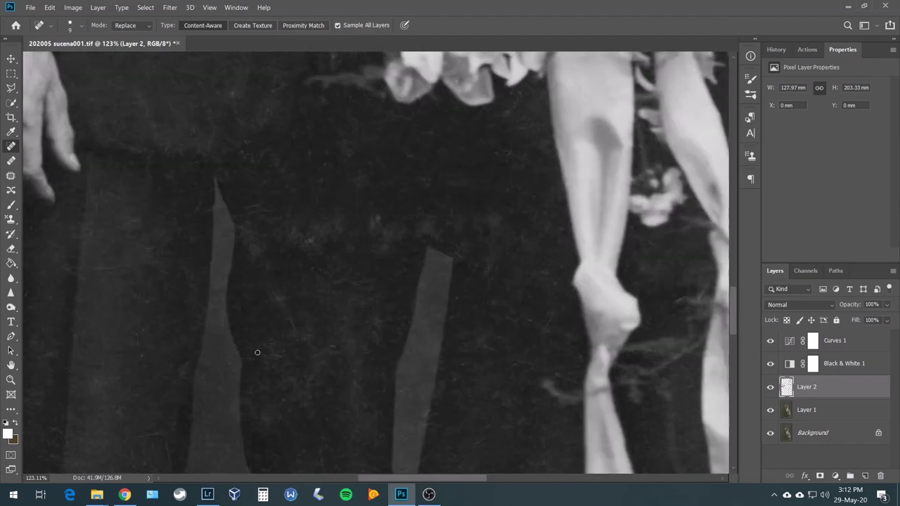
{"action": "scroll", "coordinate": [171, 261], "scroll_direction": "down", "scroll_amount": 3}
{"action": "scroll", "coordinate": [446, 315], "scroll_direction": "down", "scroll_amount": 3}
{"action": "scroll", "coordinate": [417, 241], "scroll_direction": "down", "scroll_amount": 3}
{"action": "left_click_drag", "start_coordinate": [417, 240], "coordinate": [422, 238]}
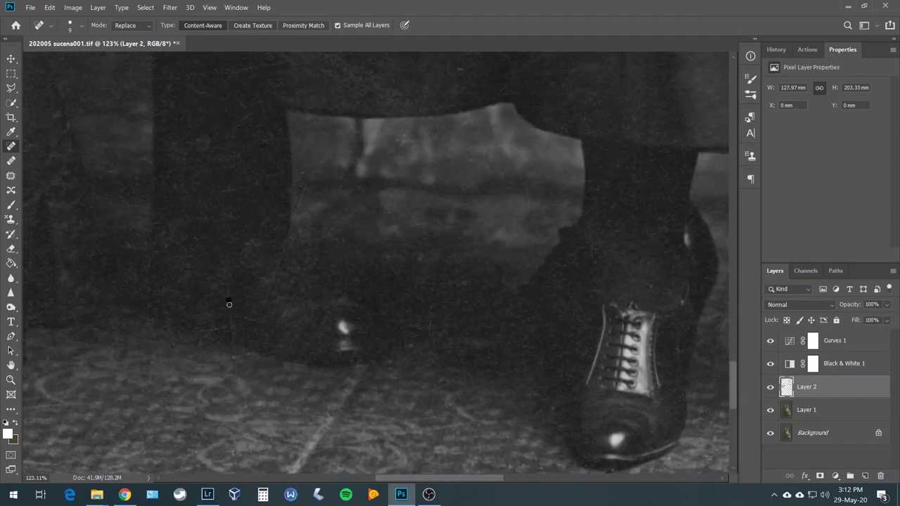
{"action": "left_click_drag", "start_coordinate": [219, 189], "coordinate": [244, 193]}
{"action": "scroll", "coordinate": [232, 190], "scroll_direction": "up", "scroll_amount": 5}
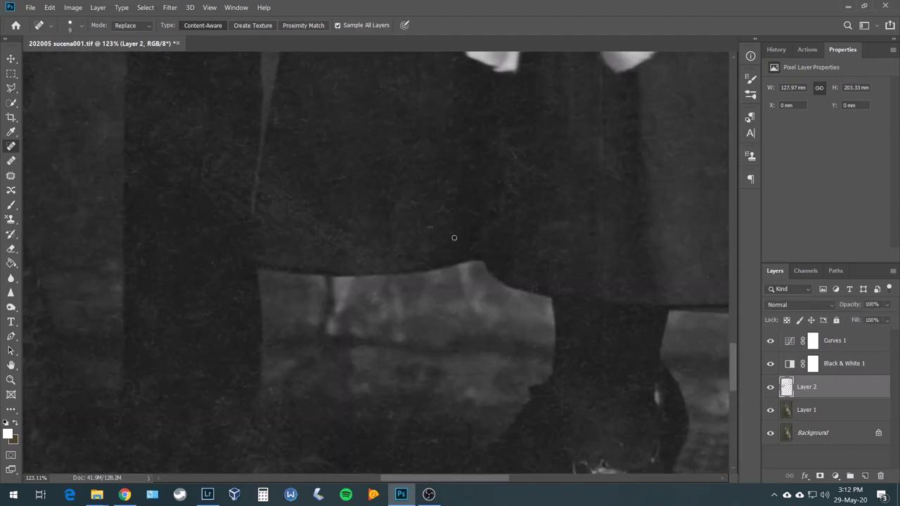
{"action": "scroll", "coordinate": [421, 267], "scroll_direction": "up", "scroll_amount": 5}
{"action": "left_click_drag", "start_coordinate": [475, 275], "coordinate": [496, 284]}
Spot-heal dust and scratches on the carved chair.
{"action": "scroll", "coordinate": [464, 253], "scroll_direction": "up", "scroll_amount": 5}
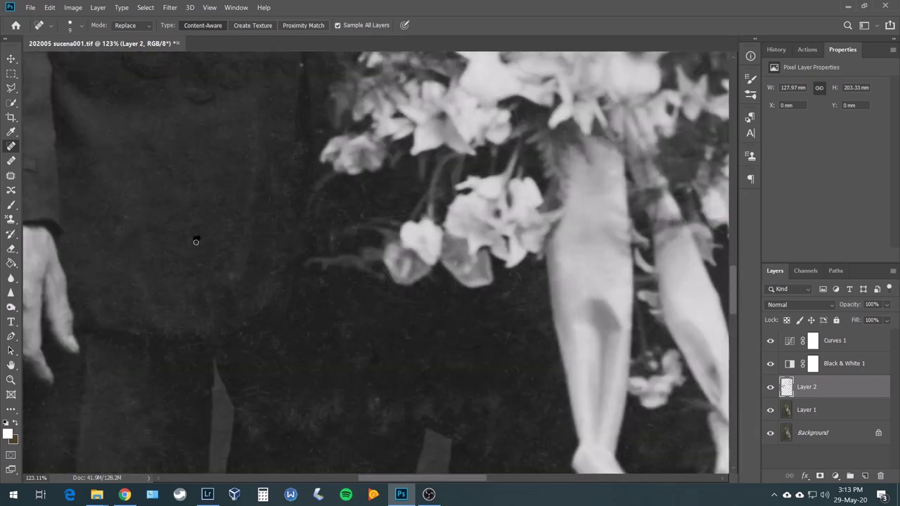
{"action": "scroll", "coordinate": [195, 241], "scroll_direction": "left", "scroll_amount": 5}
{"action": "scroll", "coordinate": [482, 358], "scroll_direction": "left", "scroll_amount": 1}
{"action": "scroll", "coordinate": [334, 277], "scroll_direction": "down", "scroll_amount": 5}
{"action": "left_click_drag", "start_coordinate": [334, 277], "coordinate": [337, 301]}
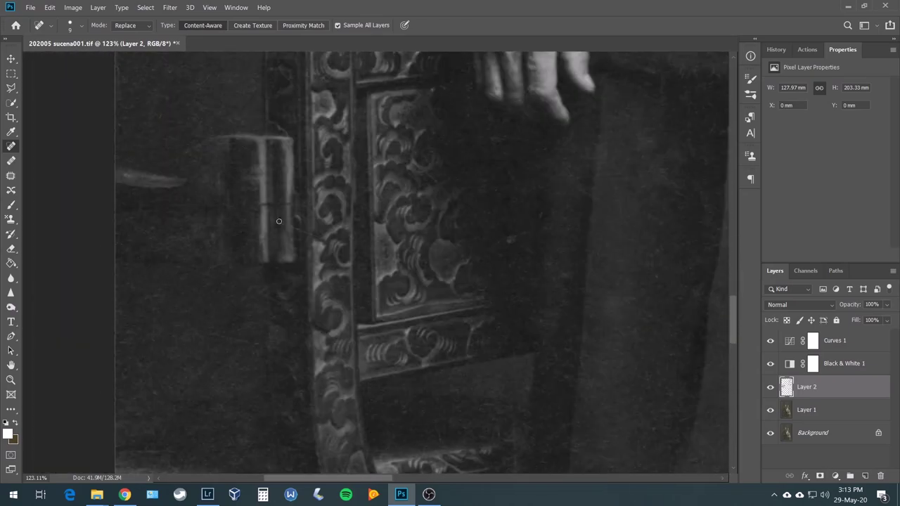
{"action": "scroll", "coordinate": [233, 302], "scroll_direction": "up", "scroll_amount": 3}
{"action": "scroll", "coordinate": [171, 186], "scroll_direction": "up", "scroll_amount": 5}
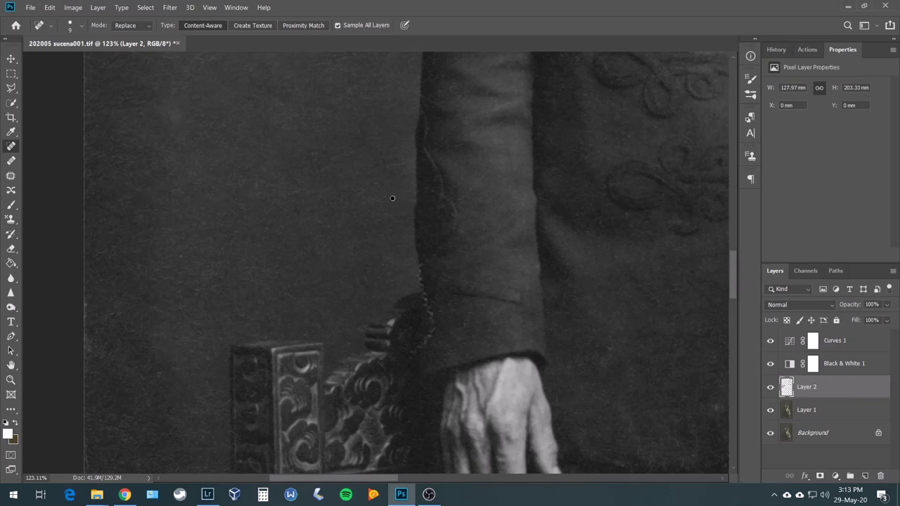
{"action": "scroll", "coordinate": [393, 198], "scroll_direction": "up", "scroll_amount": 4}
{"action": "scroll", "coordinate": [380, 200], "scroll_direction": "right", "scroll_amount": 2}
{"action": "left_click_drag", "start_coordinate": [349, 204], "coordinate": [358, 204]}
Heal a dust mark in the plain background and add a new empty layer.
{"action": "scroll", "coordinate": [377, 222], "scroll_direction": "up", "scroll_amount": 2}
{"action": "scroll", "coordinate": [377, 222], "scroll_direction": "right", "scroll_amount": 2}
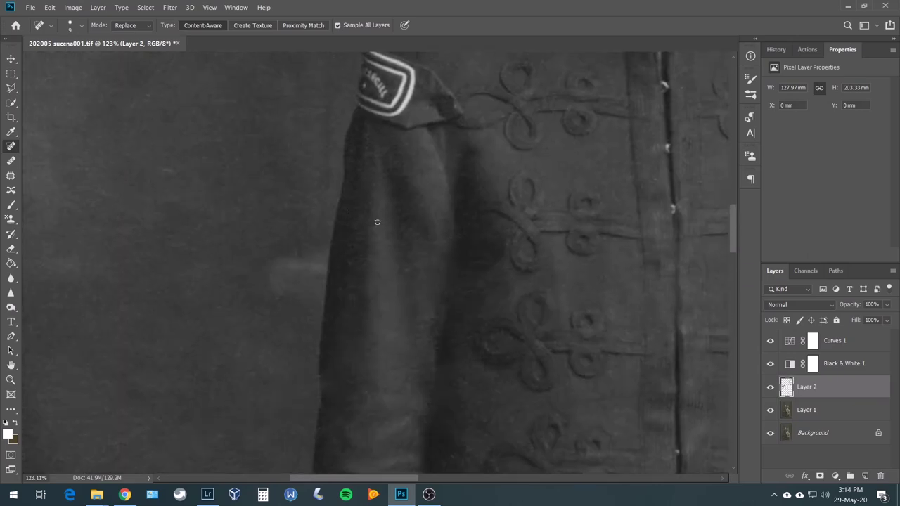
{"action": "scroll", "coordinate": [192, 229], "scroll_direction": "up", "scroll_amount": 3}
{"action": "scroll", "coordinate": [145, 308], "scroll_direction": "up", "scroll_amount": 3}
{"action": "scroll", "coordinate": [130, 198], "scroll_direction": "left", "scroll_amount": 2}
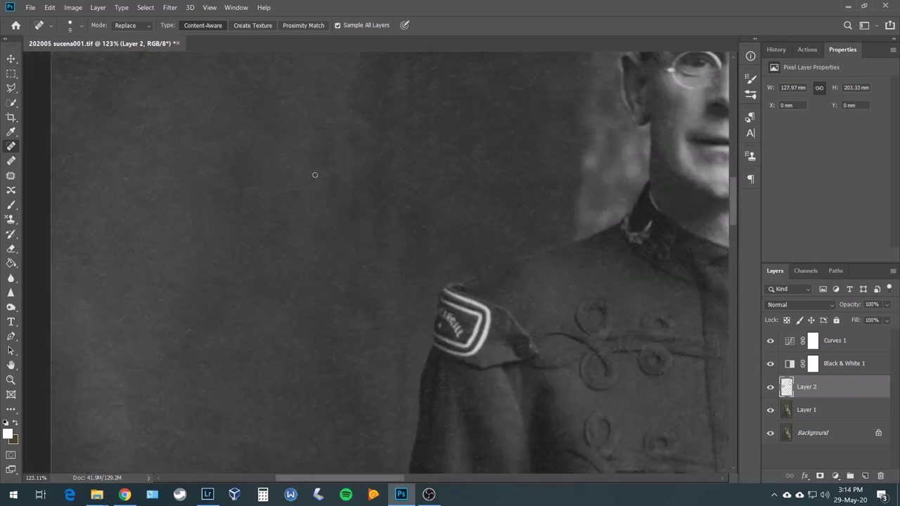
{"action": "scroll", "coordinate": [314, 174], "scroll_direction": "up", "scroll_amount": 2}
{"action": "scroll", "coordinate": [405, 175], "scroll_direction": "up", "scroll_amount": 3}
{"action": "scroll", "coordinate": [307, 307], "scroll_direction": "up", "scroll_amount": 2}
{"action": "scroll", "coordinate": [436, 359], "scroll_direction": "right", "scroll_amount": 4}
{"action": "left_click_drag", "start_coordinate": [274, 222], "coordinate": [290, 223]}
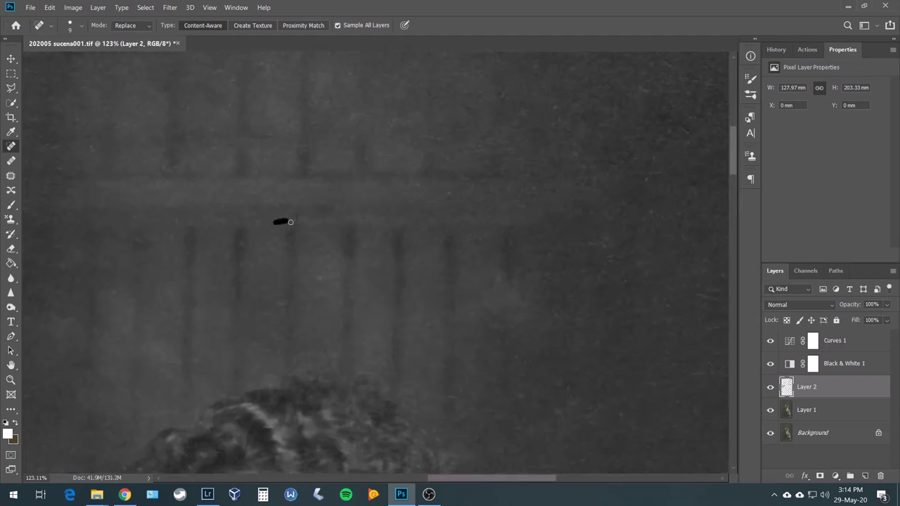
{"action": "scroll", "coordinate": [311, 197], "scroll_direction": "down", "scroll_amount": 3}
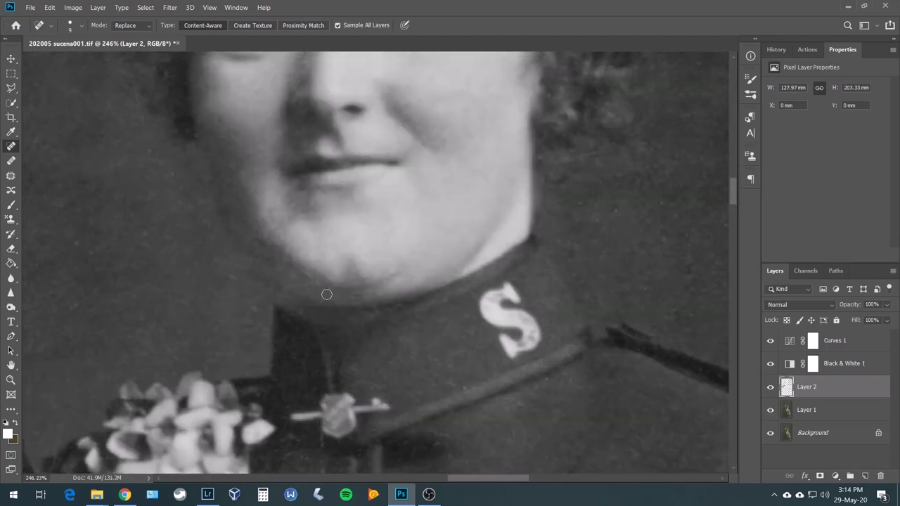
{"action": "scroll", "coordinate": [417, 283], "scroll_direction": "up", "scroll_amount": 2}
{"action": "scroll", "coordinate": [418, 283], "scroll_direction": "left", "scroll_amount": 3}
{"action": "scroll", "coordinate": [251, 268], "scroll_direction": "left", "scroll_amount": 5}
{"action": "scroll", "coordinate": [530, 375], "scroll_direction": "left", "scroll_amount": 3}
{"action": "scroll", "coordinate": [530, 374], "scroll_direction": "up", "scroll_amount": 1}
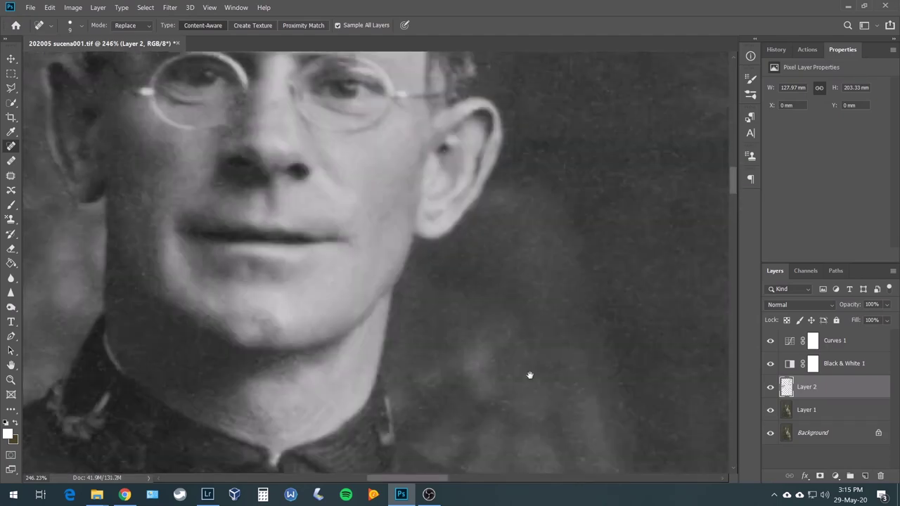
{"action": "scroll", "coordinate": [442, 203], "scroll_direction": "right", "scroll_amount": 5}
{"action": "scroll", "coordinate": [442, 203], "scroll_direction": "up", "scroll_amount": 2}
{"action": "scroll", "coordinate": [458, 203], "scroll_direction": "up", "scroll_amount": 2}
{"action": "scroll", "coordinate": [458, 204], "scroll_direction": "down", "scroll_amount": 3}
{"action": "scroll", "coordinate": [437, 289], "scroll_direction": "up", "scroll_amount": 2}
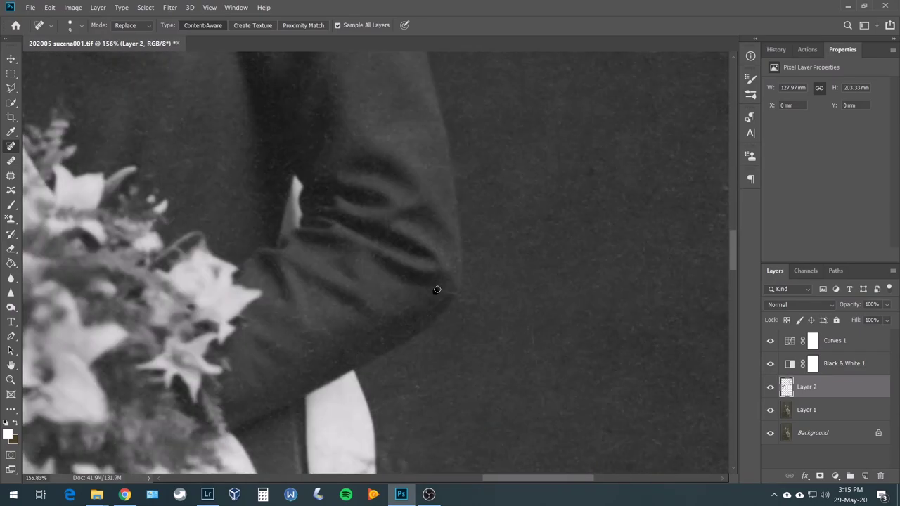
{"action": "scroll", "coordinate": [436, 289], "scroll_direction": "down", "scroll_amount": 5}
{"action": "key", "text": "ctrl+shift+alt+n"}
Set the new Layer 3 to Darker Color blending.
{"action": "scroll", "coordinate": [328, 297], "scroll_direction": "down", "scroll_amount": 3}
{"action": "left_click", "coordinate": [801, 305]}
{"action": "left_click", "coordinate": [787, 249]}
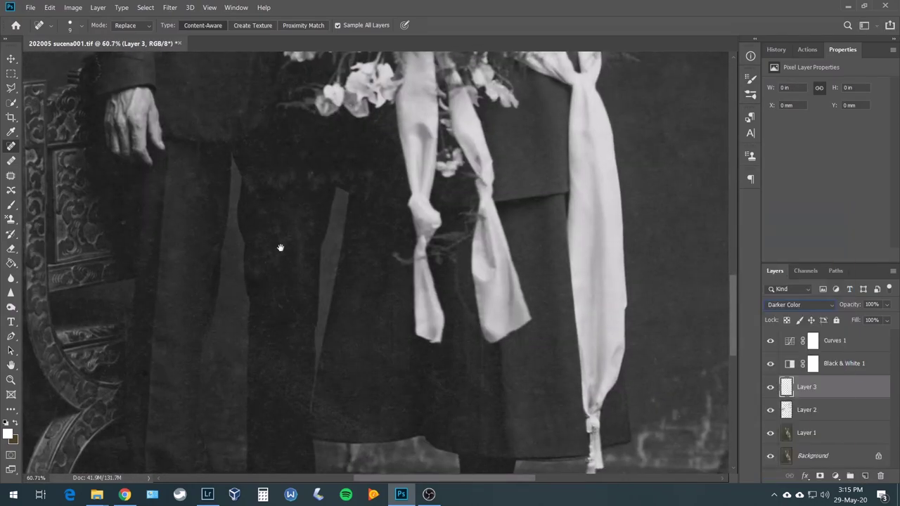
{"action": "left_click", "coordinate": [282, 262], "text": "alt"}
{"action": "key", "text": "Return"}
Pick the Brush with swapped colours and put Layer 3 into Group 1.
{"action": "key", "text": "b"}
{"action": "key", "text": "x"}
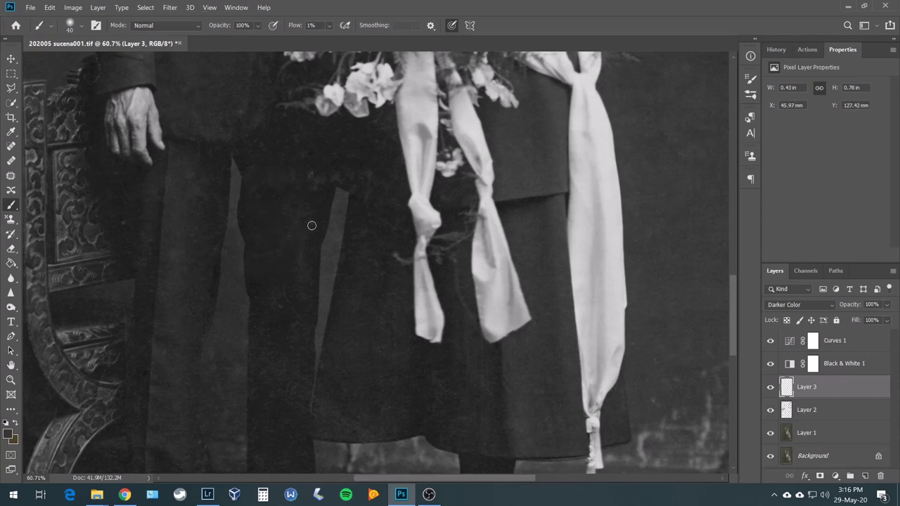
{"action": "scroll", "coordinate": [277, 262], "scroll_direction": "up", "scroll_amount": 5}
{"action": "key", "text": "ctrl+g"}
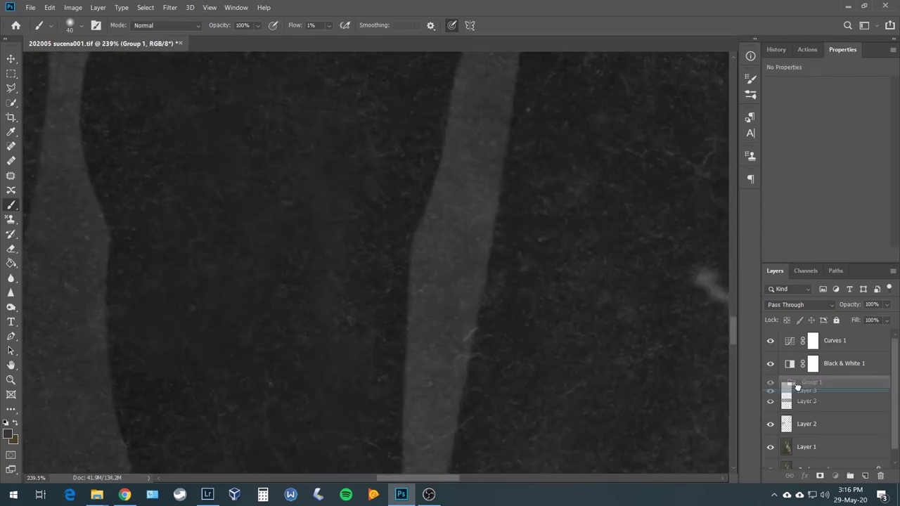
Run the Dodge/Burn action, accepting 7.73% noise and a 0.5 px blur.
{"action": "left_click", "coordinate": [808, 50]}
{"action": "left_click", "coordinate": [834, 123]}
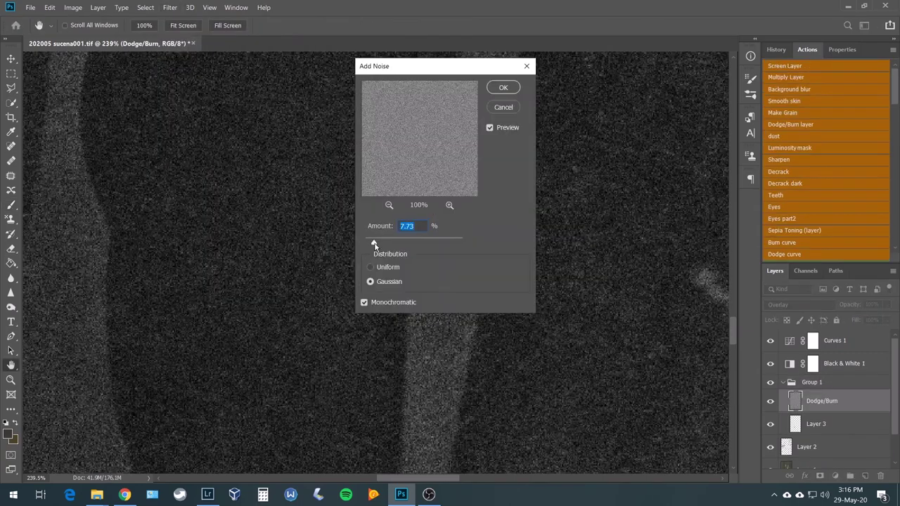
{"action": "key", "text": "Return"}
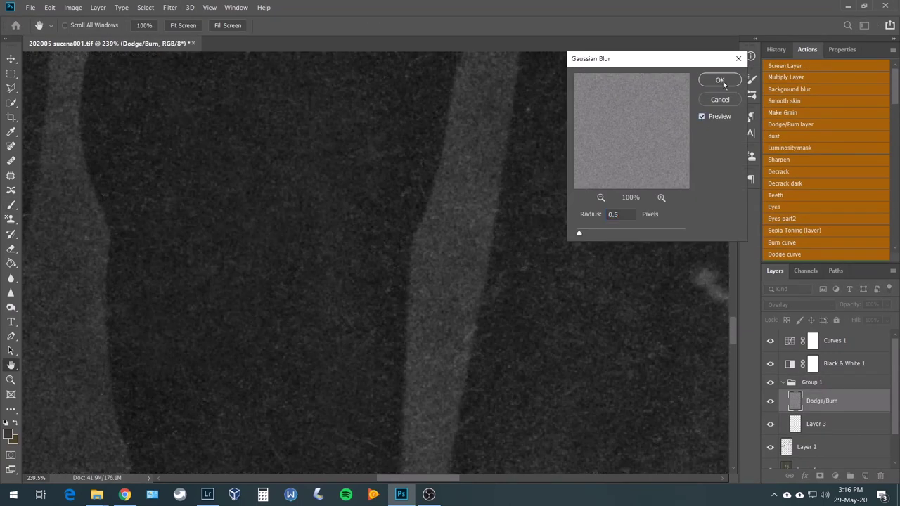
{"action": "left_click", "coordinate": [719, 81]}
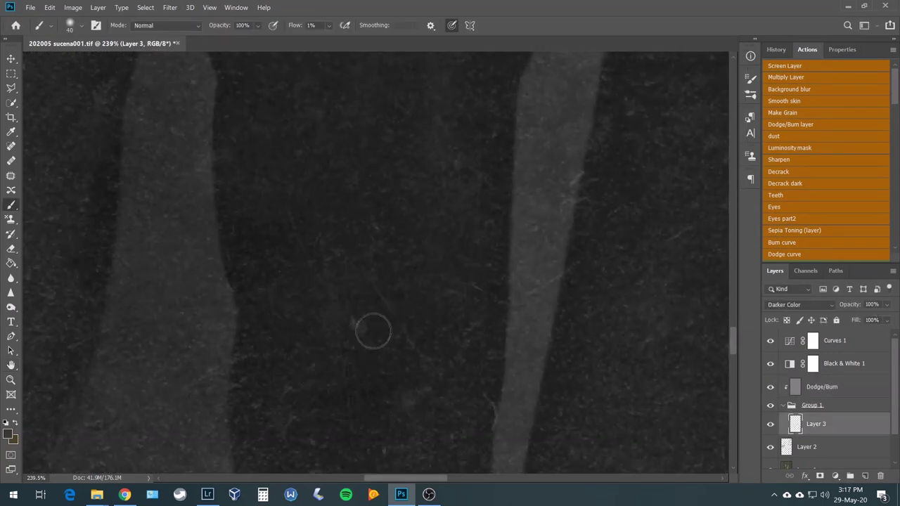
Brush out dust specks on the dark coats and skirt on Layer 3.
{"action": "scroll", "coordinate": [467, 162], "scroll_direction": "up", "scroll_amount": 2}
{"action": "scroll", "coordinate": [450, 161], "scroll_direction": "up", "scroll_amount": 3}
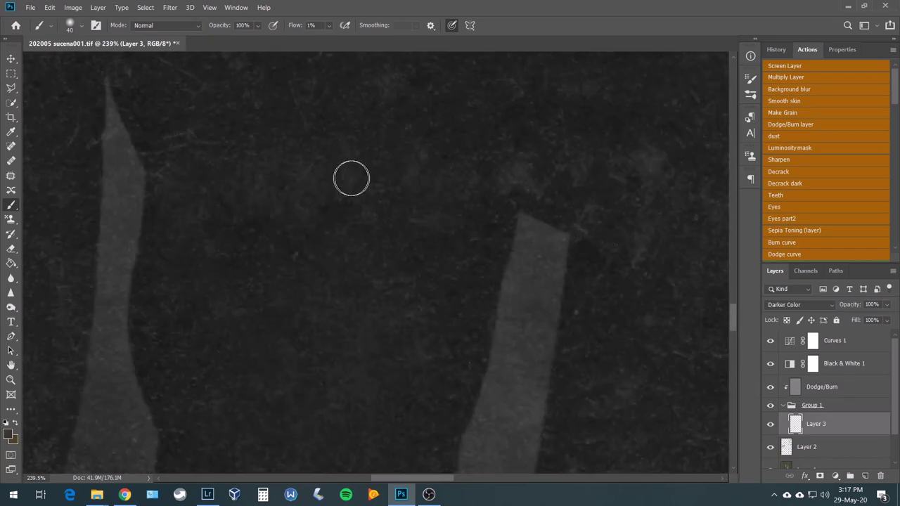
{"action": "left_click_drag", "start_coordinate": [686, 235], "coordinate": [494, 169]}
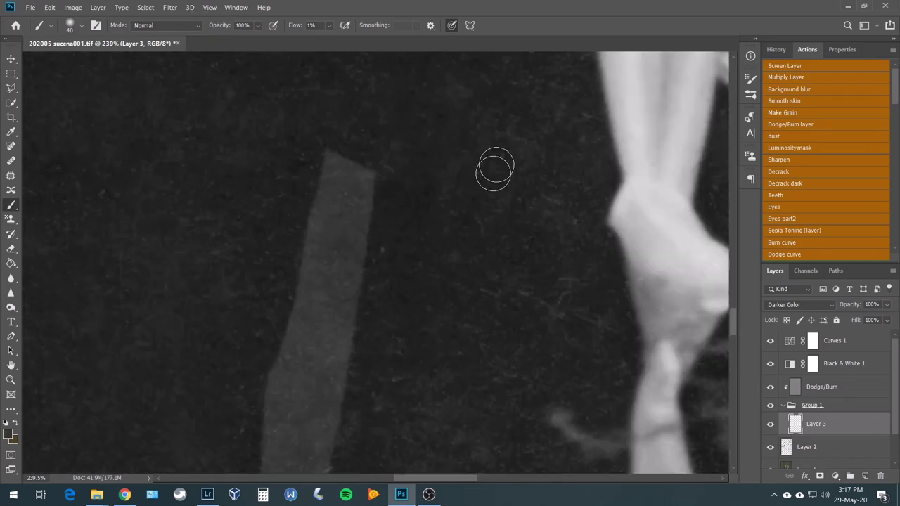
{"action": "scroll", "coordinate": [450, 239], "scroll_direction": "down", "scroll_amount": 5}
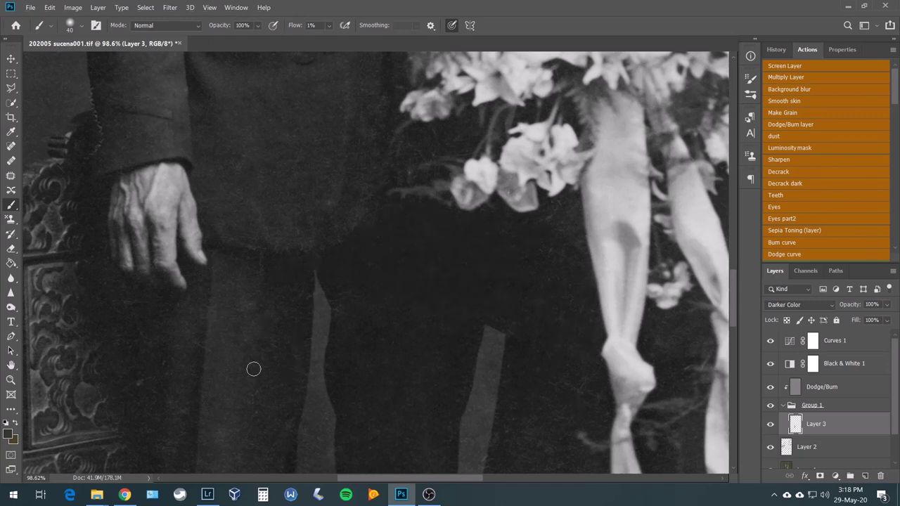
{"action": "scroll", "coordinate": [221, 438], "scroll_direction": "down", "scroll_amount": 3}
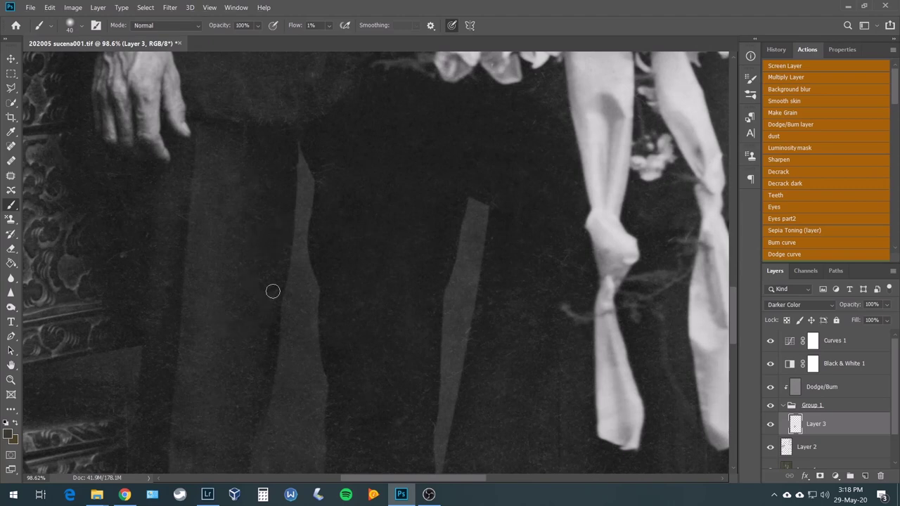
{"action": "scroll", "coordinate": [381, 286], "scroll_direction": "down", "scroll_amount": 4}
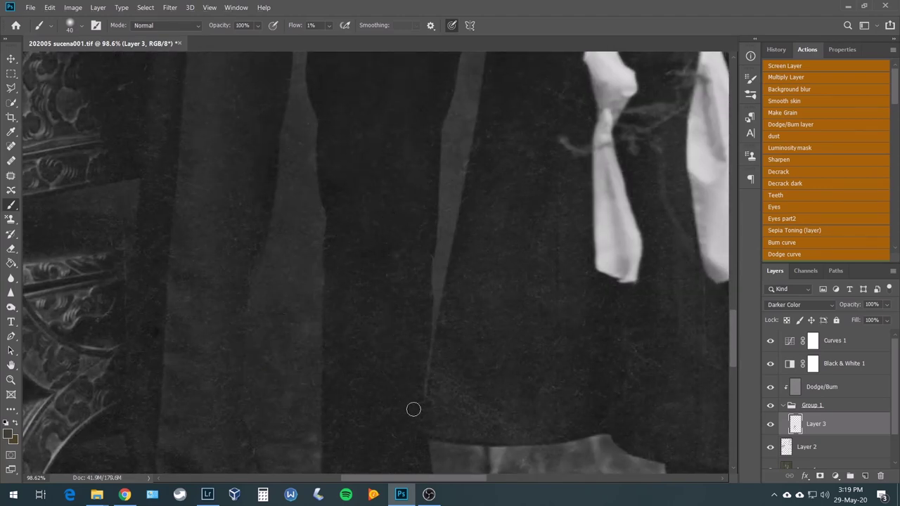
{"action": "scroll", "coordinate": [413, 409], "scroll_direction": "down", "scroll_amount": 4}
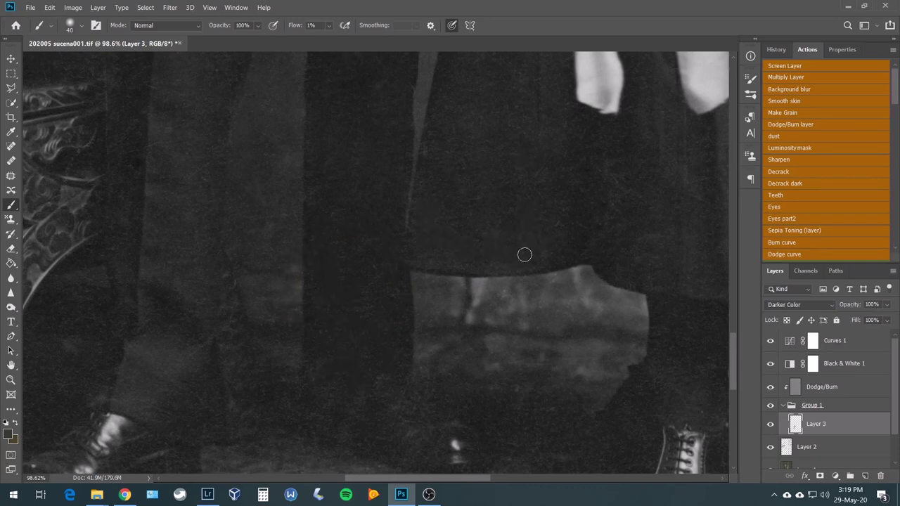
{"action": "scroll", "coordinate": [525, 254], "scroll_direction": "up", "scroll_amount": 3}
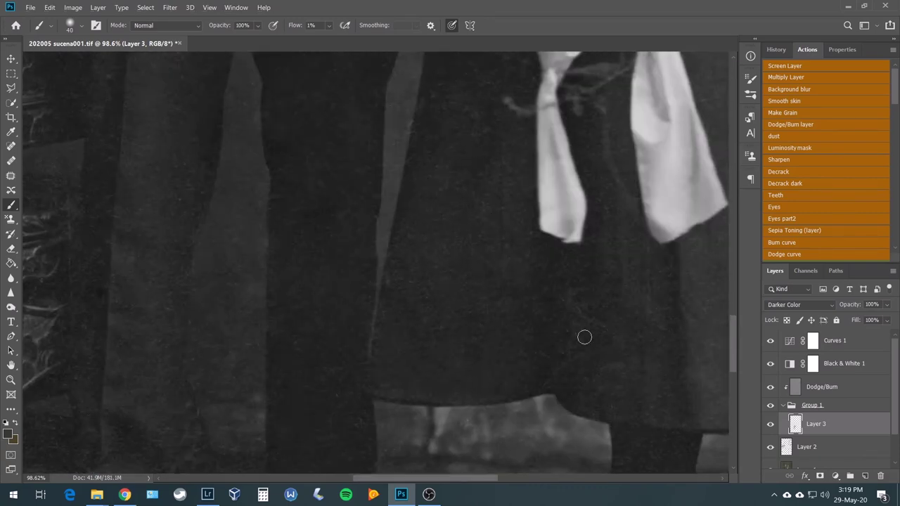
{"action": "scroll", "coordinate": [369, 290], "scroll_direction": "up", "scroll_amount": 4}
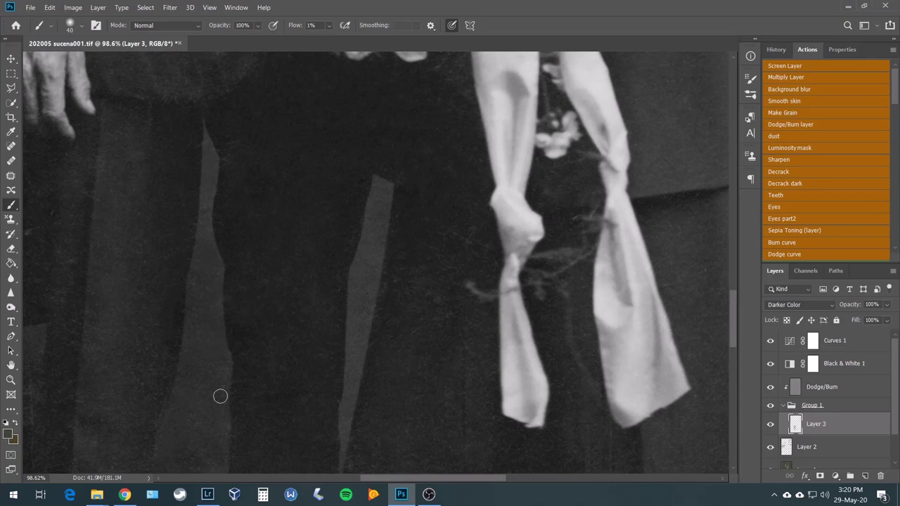
{"action": "scroll", "coordinate": [220, 395], "scroll_direction": "down", "scroll_amount": 3}
{"action": "scroll", "coordinate": [157, 235], "scroll_direction": "down", "scroll_amount": 10}
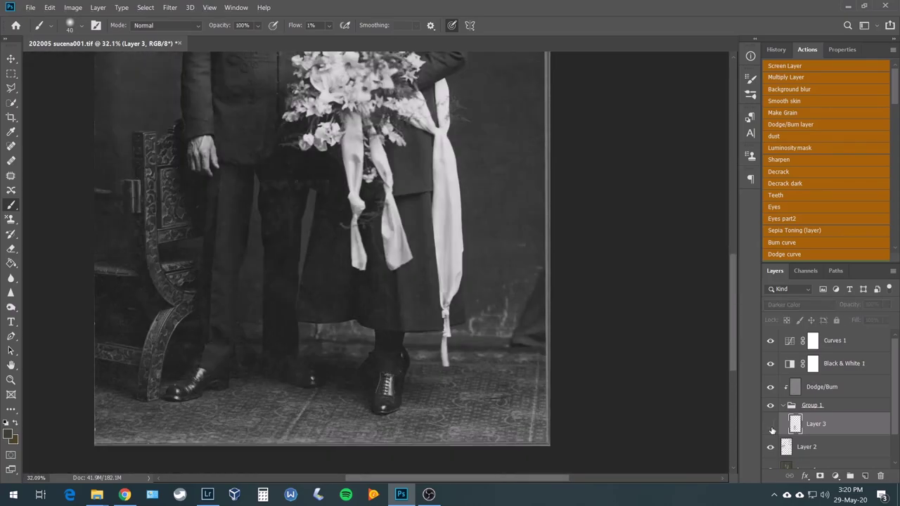
{"action": "scroll", "coordinate": [248, 420], "scroll_direction": "up", "scroll_amount": 10}
{"action": "scroll", "coordinate": [248, 421], "scroll_direction": "down", "scroll_amount": 2}
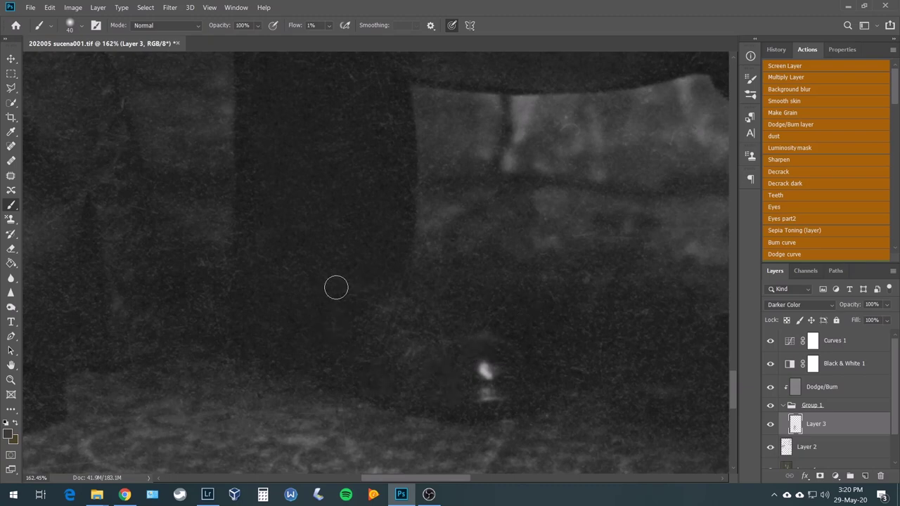
{"action": "scroll", "coordinate": [281, 281], "scroll_direction": "up", "scroll_amount": 2}
{"action": "scroll", "coordinate": [392, 283], "scroll_direction": "up", "scroll_amount": 1}
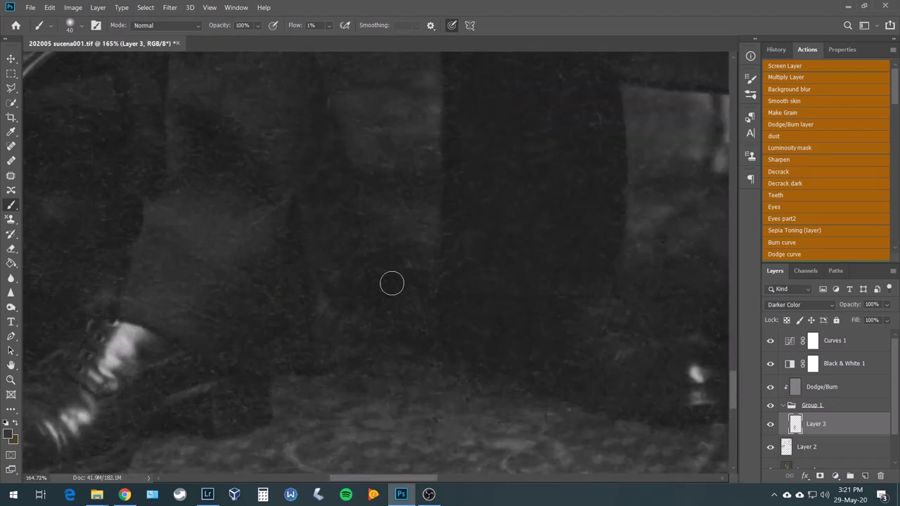
{"action": "scroll", "coordinate": [457, 340], "scroll_direction": "up", "scroll_amount": 1}
{"action": "scroll", "coordinate": [422, 373], "scroll_direction": "down", "scroll_amount": 5}
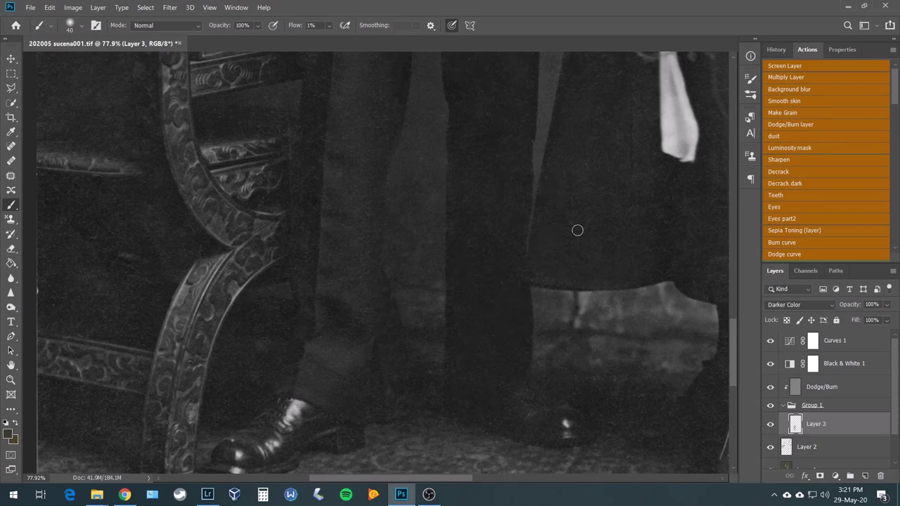
Spot out remaining dust around the bride's shoe and floor, then fit the photo on screen.
{"action": "scroll", "coordinate": [527, 281], "scroll_direction": "up", "scroll_amount": 3}
{"action": "scroll", "coordinate": [435, 246], "scroll_direction": "right", "scroll_amount": 1}
{"action": "scroll", "coordinate": [337, 246], "scroll_direction": "up", "scroll_amount": 5}
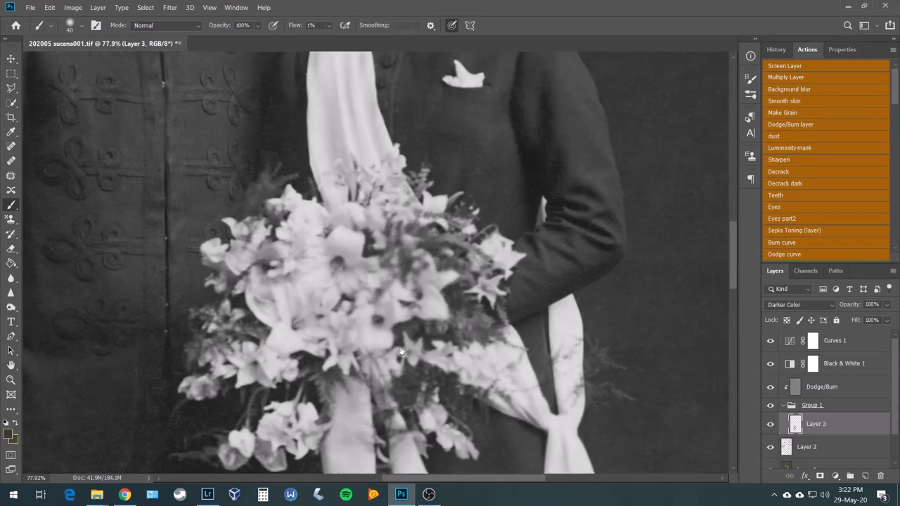
{"action": "scroll", "coordinate": [254, 303], "scroll_direction": "down", "scroll_amount": 2}
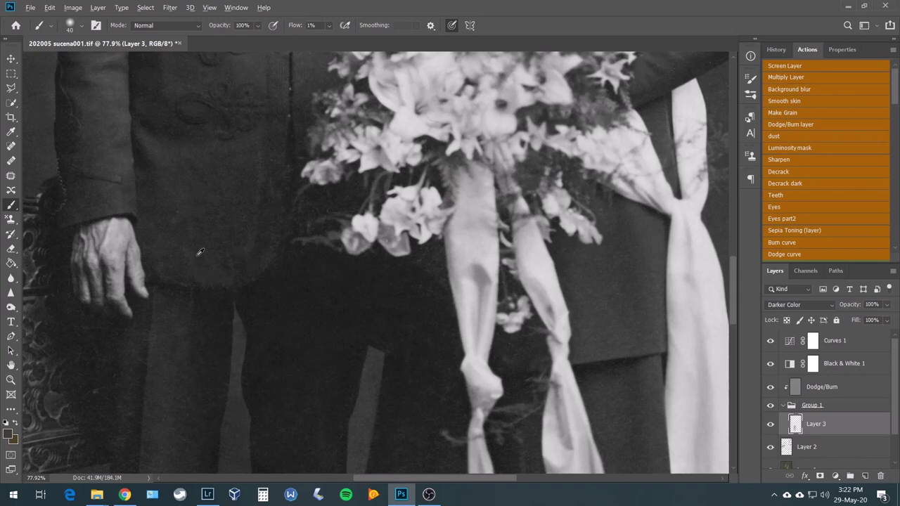
{"action": "scroll", "coordinate": [199, 252], "scroll_direction": "left", "scroll_amount": 3}
{"action": "scroll", "coordinate": [251, 251], "scroll_direction": "up", "scroll_amount": 3}
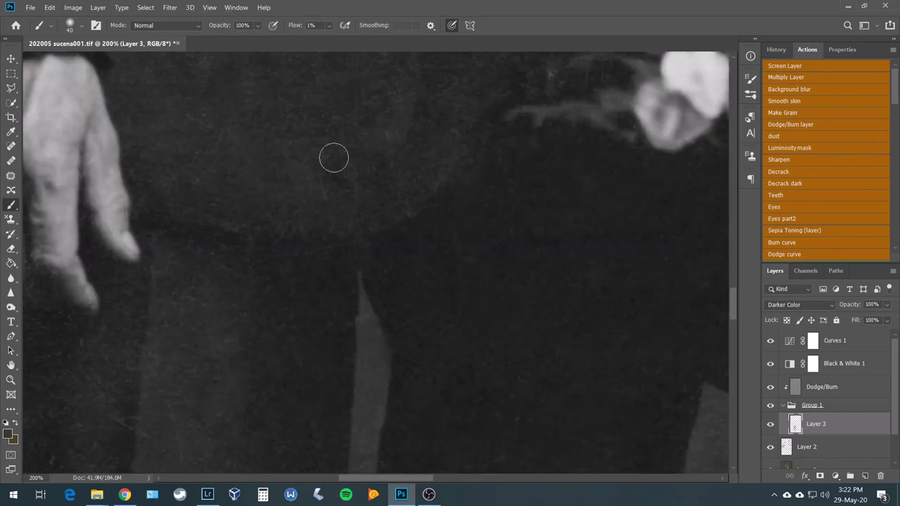
{"action": "scroll", "coordinate": [291, 137], "scroll_direction": "up", "scroll_amount": 3}
{"action": "scroll", "coordinate": [291, 136], "scroll_direction": "left", "scroll_amount": 3}
{"action": "scroll", "coordinate": [471, 324], "scroll_direction": "right", "scroll_amount": 2}
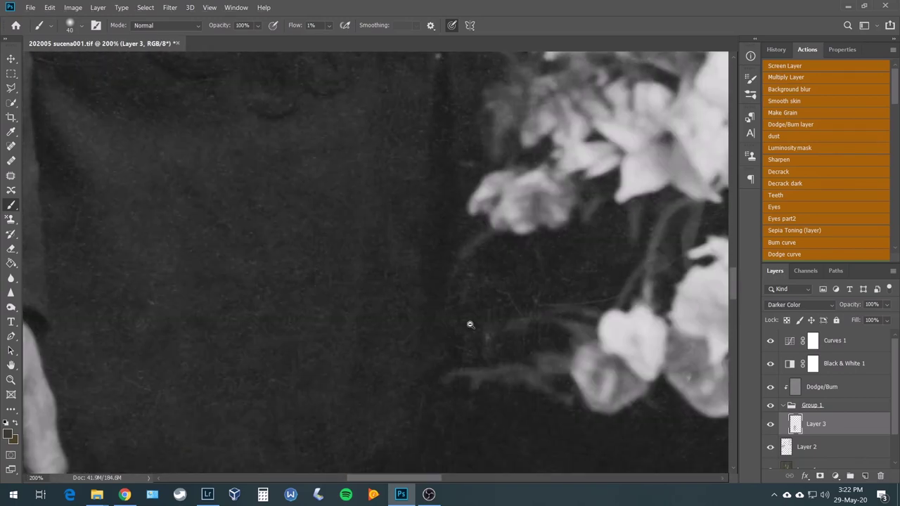
{"action": "scroll", "coordinate": [470, 325], "scroll_direction": "down", "scroll_amount": 3}
{"action": "scroll", "coordinate": [428, 410], "scroll_direction": "left", "scroll_amount": 1}
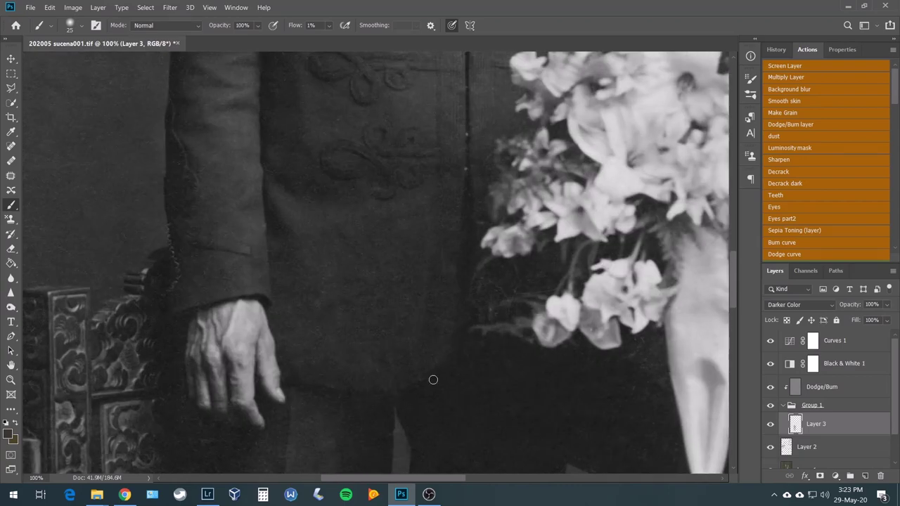
{"action": "scroll", "coordinate": [299, 289], "scroll_direction": "up", "scroll_amount": 4}
{"action": "scroll", "coordinate": [388, 411], "scroll_direction": "right", "scroll_amount": 4}
{"action": "mouse_move", "coordinate": [412, 379]}
{"action": "left_mouse_down"}
{"action": "mouse_move", "coordinate": [451, 207]}
{"action": "mouse_move", "coordinate": [530, 111]}
{"action": "left_mouse_up"}
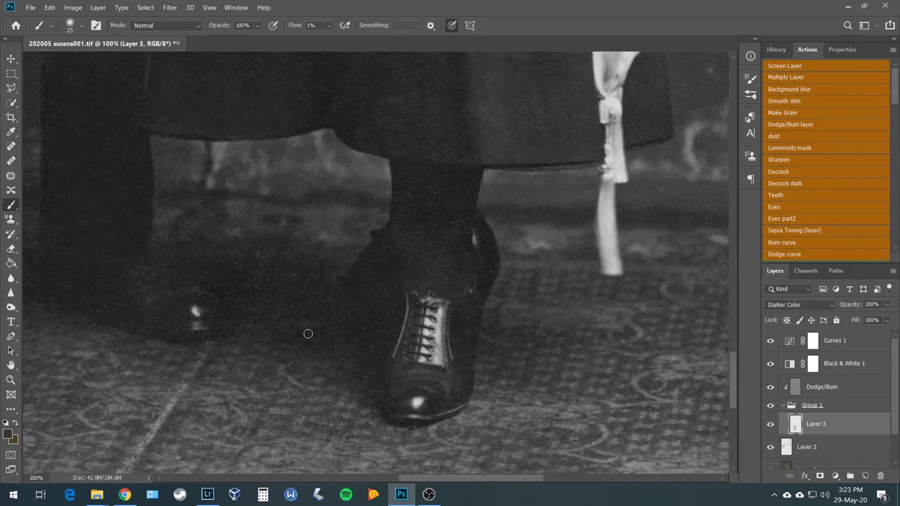
{"action": "key", "text": "ctrl+0"}
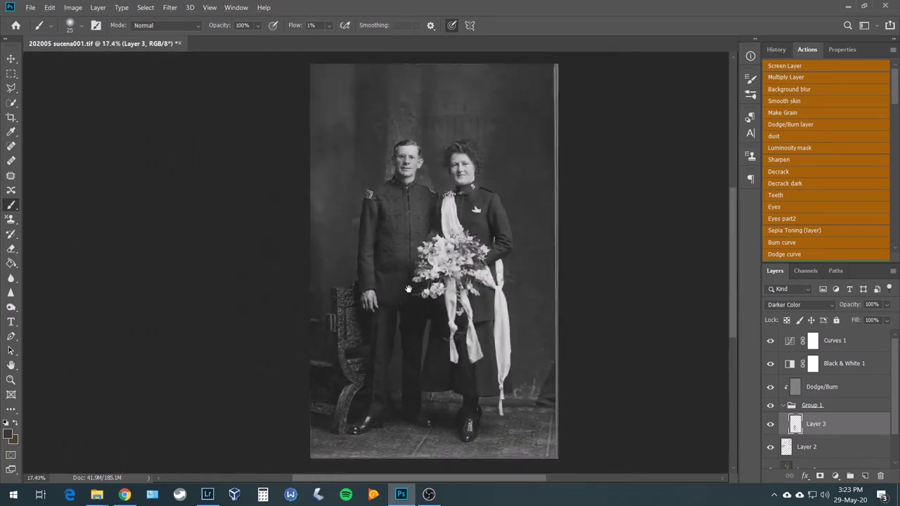
Select the Curves 1 mask, collapse Group 2 and compare against the original sepia.
{"action": "left_click", "coordinate": [813, 340]}
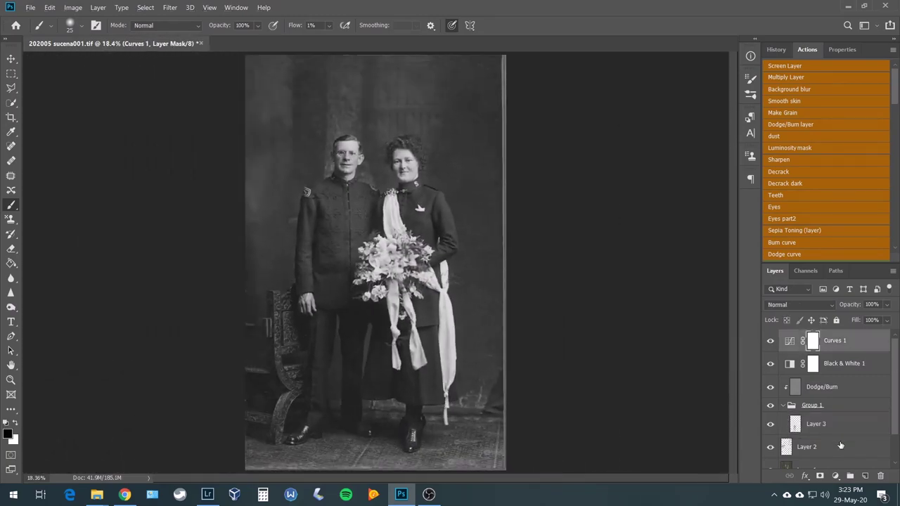
{"action": "left_click", "coordinate": [812, 336]}
{"action": "scroll", "coordinate": [268, 321], "scroll_direction": "up", "scroll_amount": 5}
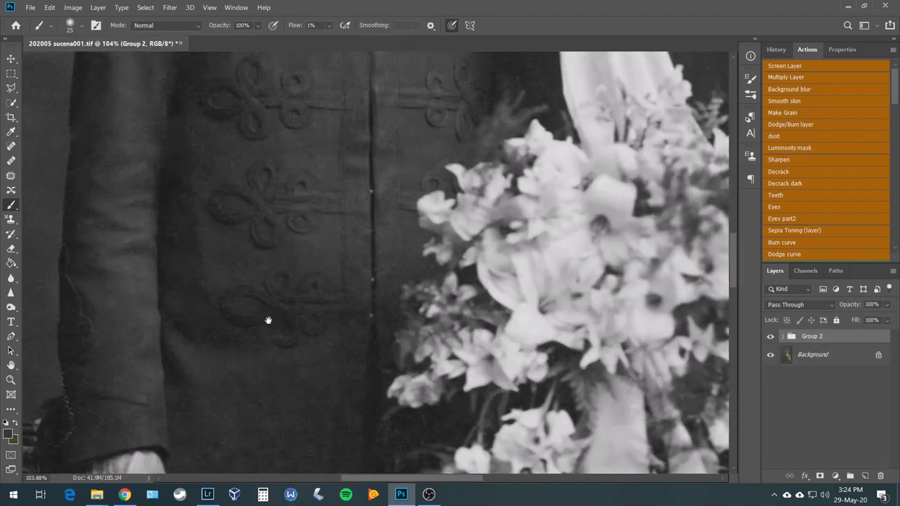
{"action": "left_click_drag", "start_coordinate": [268, 321], "coordinate": [161, 471]}
{"action": "left_click", "coordinate": [783, 336]}
{"action": "mouse_move", "coordinate": [770, 354]}
{"action": "left_mouse_down"}
{"action": "mouse_move", "coordinate": [773, 420]}
{"action": "mouse_move", "coordinate": [771, 354]}
{"action": "left_mouse_up"}
Stamp visible into Layer 4 and Smart Sharpen it: Amount 217%, Radius 2.7 px, Reduce Noise 14%, Shadows Fade 57%.
{"action": "key", "text": "ctrl+shift+alt+e"}
{"action": "left_click_drag", "start_coordinate": [894, 379], "coordinate": [898, 410]}
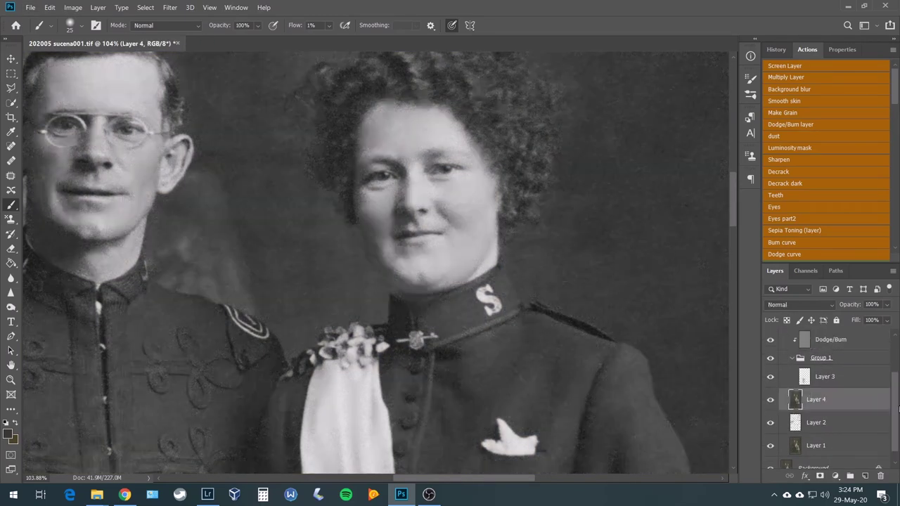
{"action": "left_click", "coordinate": [170, 7]}
{"action": "left_click", "coordinate": [338, 205]}
{"action": "left_click", "coordinate": [690, 117]}
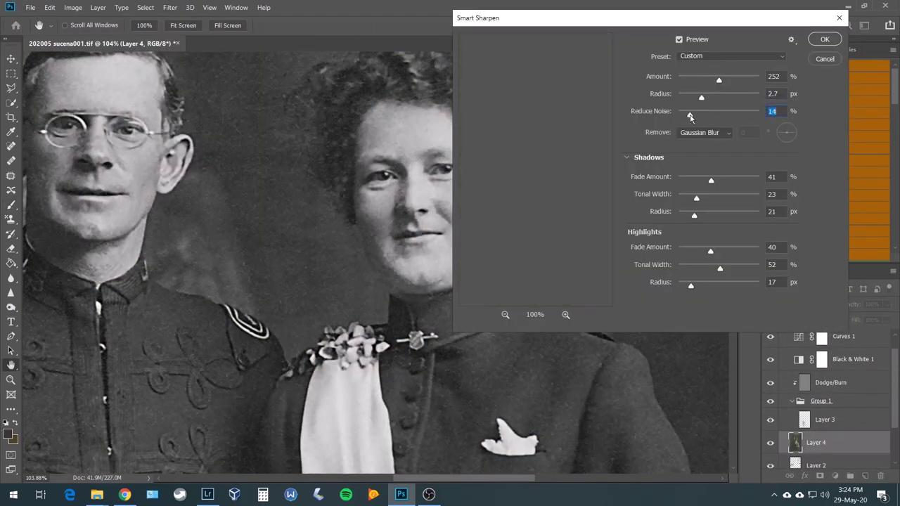
{"action": "left_click_drag", "start_coordinate": [718, 79], "coordinate": [713, 79]}
{"action": "left_click_drag", "start_coordinate": [711, 180], "coordinate": [724, 180]}
{"action": "left_click", "coordinate": [686, 41]}
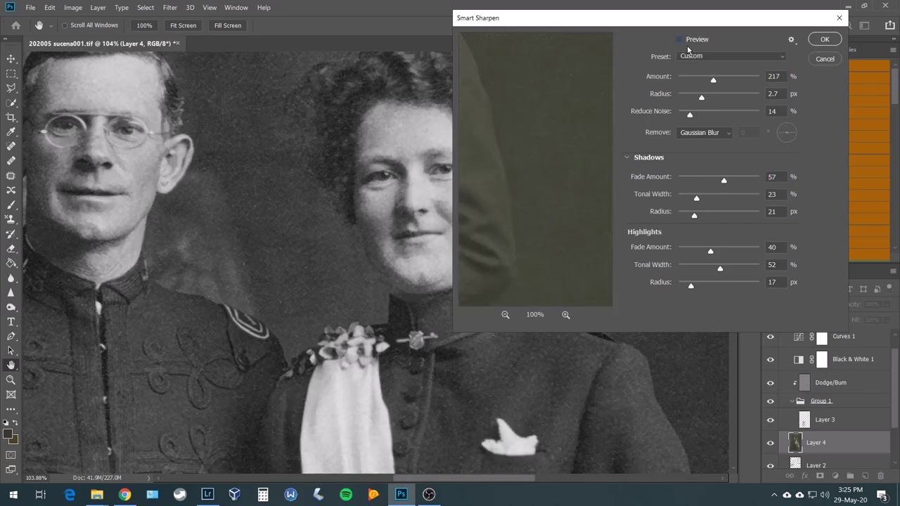
{"action": "key", "text": "Return"}
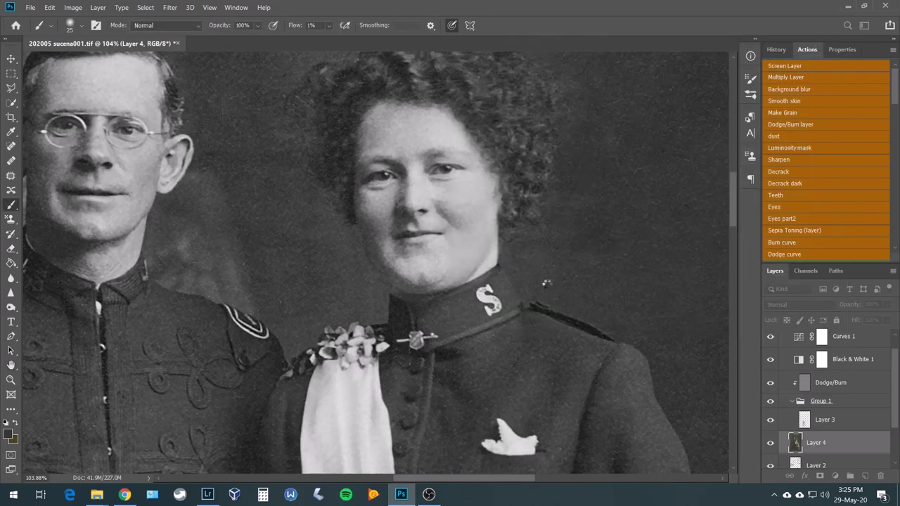
Crop the portrait so its right edge sits inside the white strip, then commit the crop.
{"action": "scroll", "coordinate": [553, 295], "scroll_direction": "down", "scroll_amount": 4}
{"action": "scroll", "coordinate": [554, 296], "scroll_direction": "down", "scroll_amount": 3}
{"action": "scroll", "coordinate": [555, 331], "scroll_direction": "down", "scroll_amount": 2}
{"action": "key", "text": "c"}
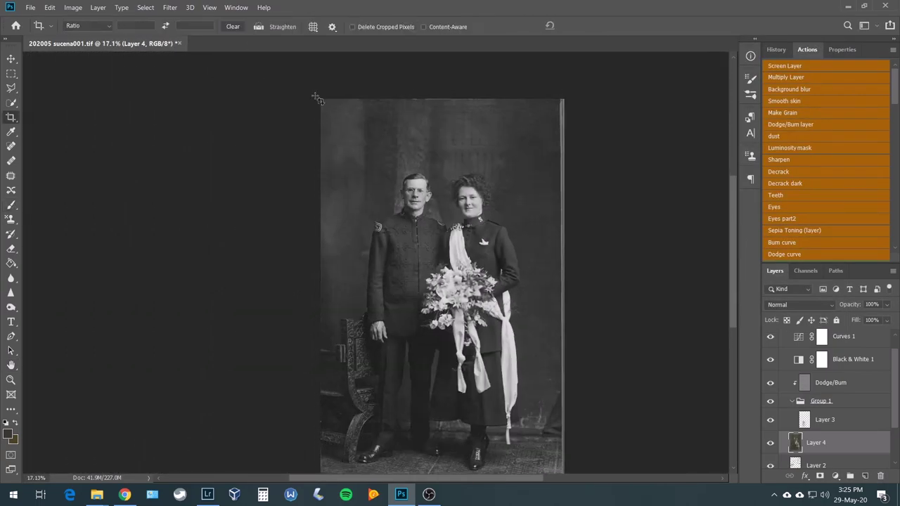
{"action": "scroll", "coordinate": [563, 399], "scroll_direction": "up", "scroll_amount": 4}
{"action": "left_click_drag", "start_coordinate": [563, 399], "coordinate": [361, 263]}
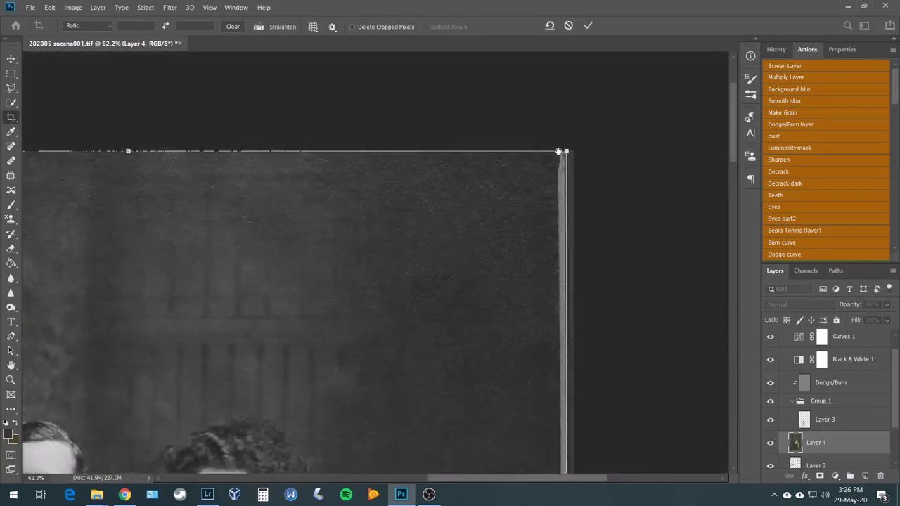
{"action": "scroll", "coordinate": [362, 263], "scroll_direction": "down", "scroll_amount": 5}
{"action": "scroll", "coordinate": [393, 295], "scroll_direction": "down", "scroll_amount": 3}
{"action": "scroll", "coordinate": [415, 317], "scroll_direction": "down", "scroll_amount": 1}
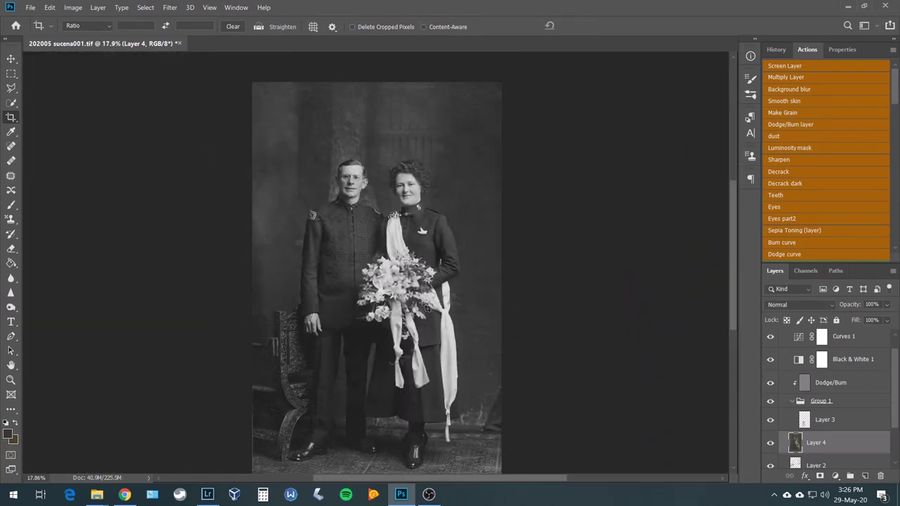
{"action": "key", "text": "Return"}
Group the layers, toggle Group 2 off and on to compare, expand it, and fit the photo.
{"action": "key", "text": "ctrl+g"}
{"action": "scroll", "coordinate": [321, 197], "scroll_direction": "up", "scroll_amount": 5}
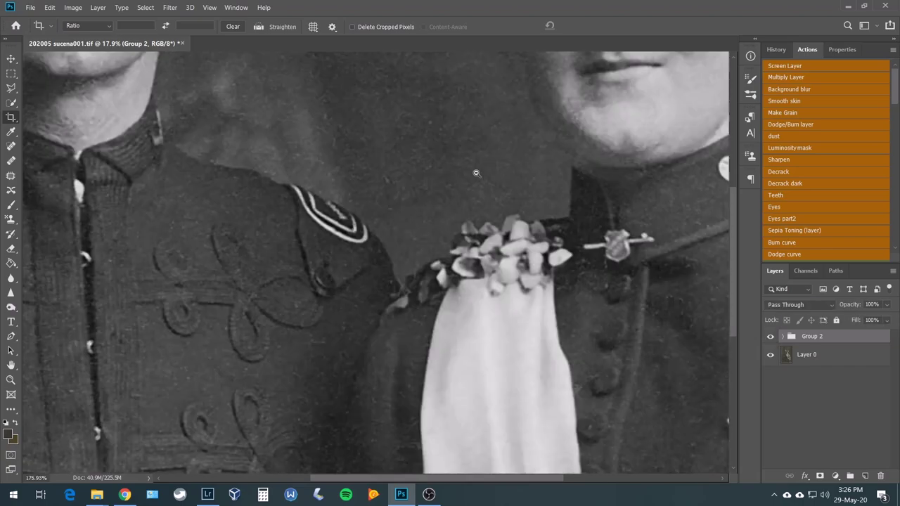
{"action": "scroll", "coordinate": [730, 334], "scroll_direction": "down", "scroll_amount": 1}
{"action": "left_click", "coordinate": [770, 336]}
{"action": "left_click", "coordinate": [770, 336]}
{"action": "left_click", "coordinate": [782, 336]}
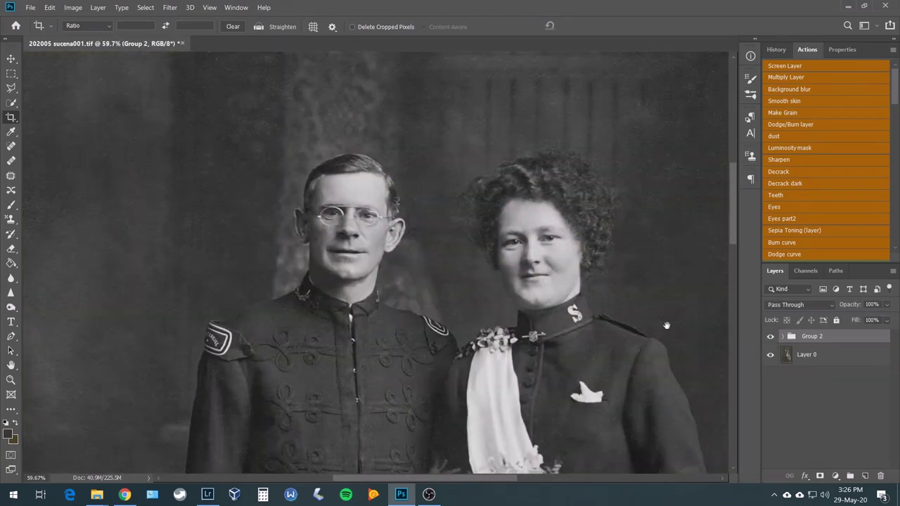
{"action": "key", "text": "ctrl+0"}
Quick-select the couple on Layer 4, excluding the gap between their heads, and add a layer mask.
{"action": "scroll", "coordinate": [874, 383], "scroll_direction": "down", "scroll_amount": 2}
{"action": "left_click", "coordinate": [816, 400]}
{"action": "key", "text": "w"}
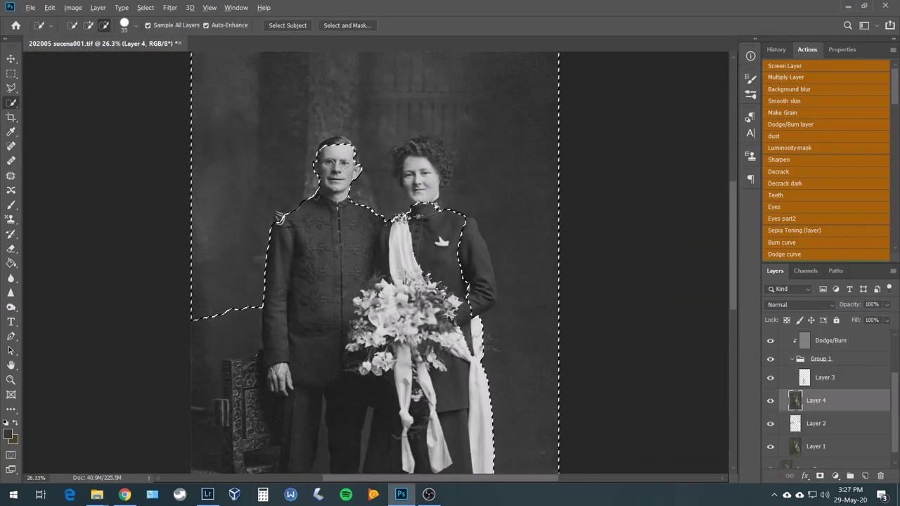
{"action": "left_click_drag", "start_coordinate": [351, 154], "coordinate": [399, 218]}
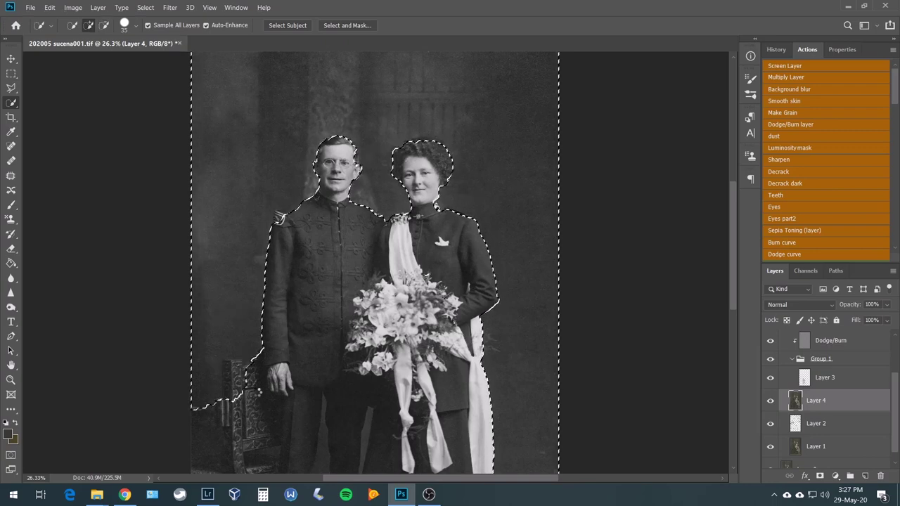
{"action": "left_click_drag", "start_coordinate": [258, 390], "coordinate": [192, 315]}
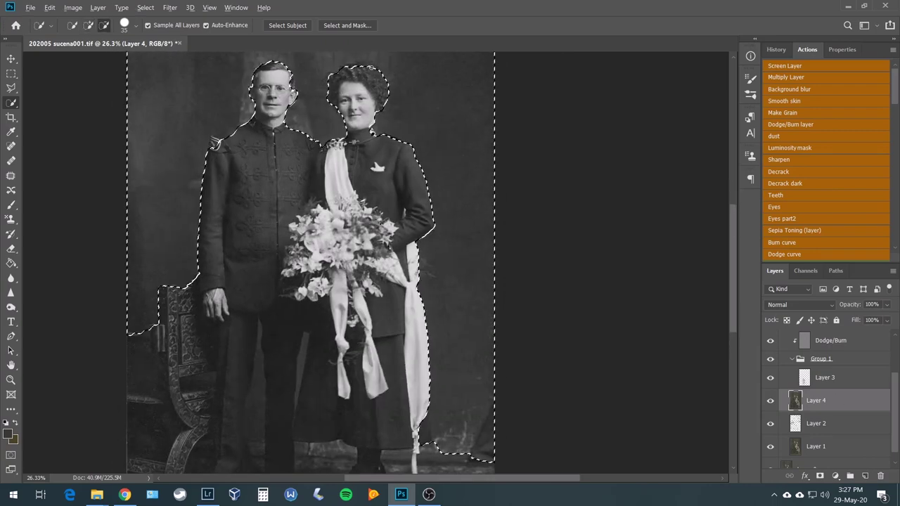
{"action": "left_click", "coordinate": [836, 476]}
{"action": "scroll", "coordinate": [244, 63], "scroll_direction": "up", "scroll_amount": 3}
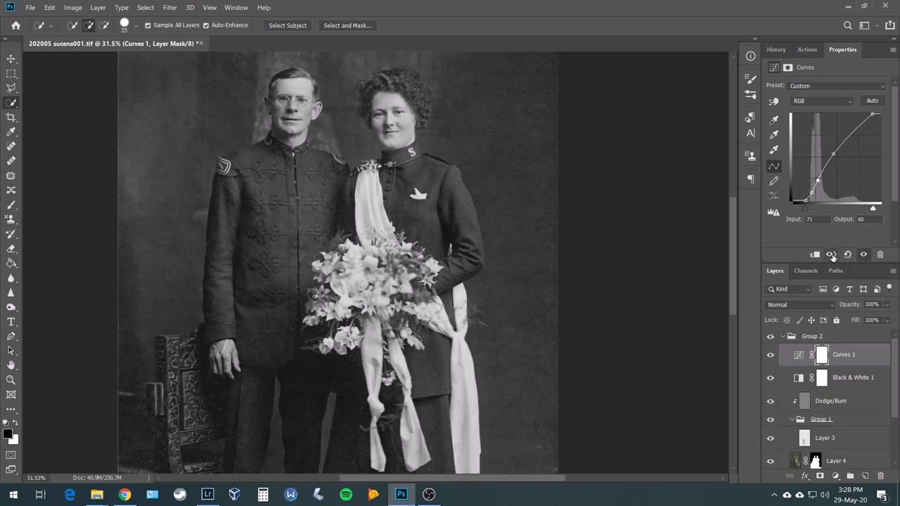
{"action": "key", "text": "ctrl+0"}
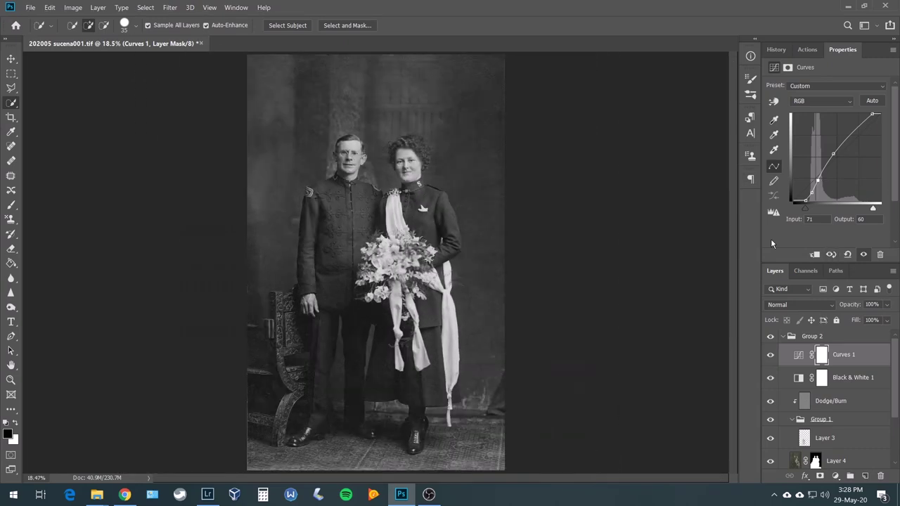